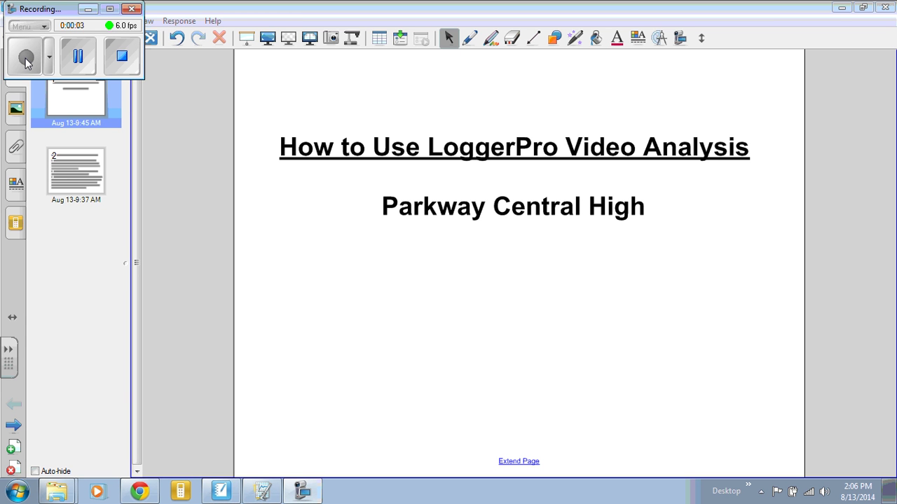
Show SMART Notebook slide 2 with tips for making a LoggerPro analysis video, briefly checking Logger Pro
left_click(83, 185)
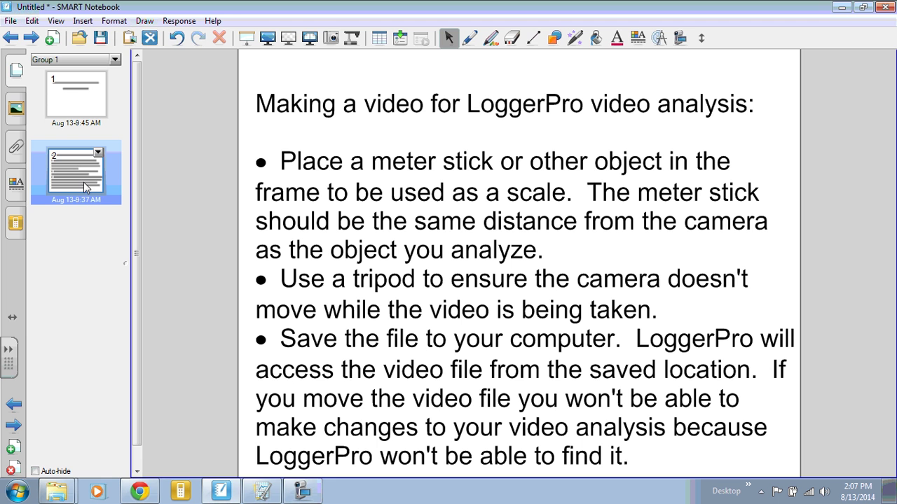
left_click(264, 492)
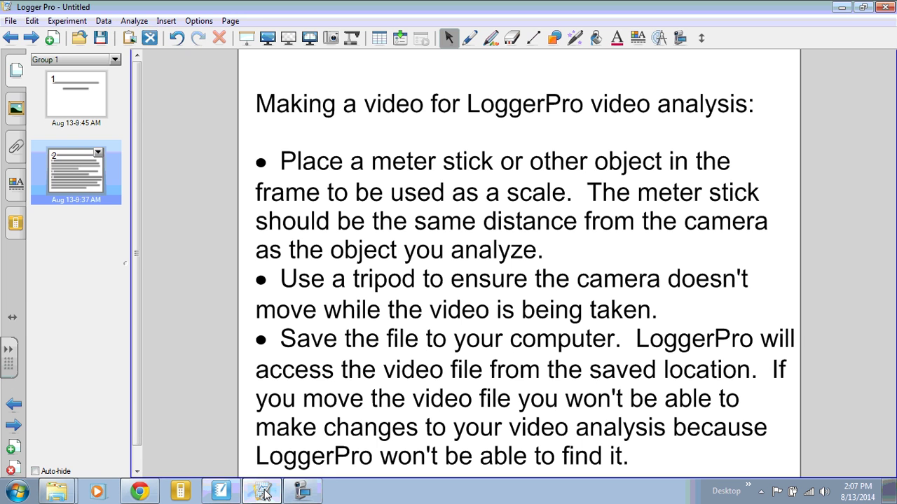
left_click(264, 492)
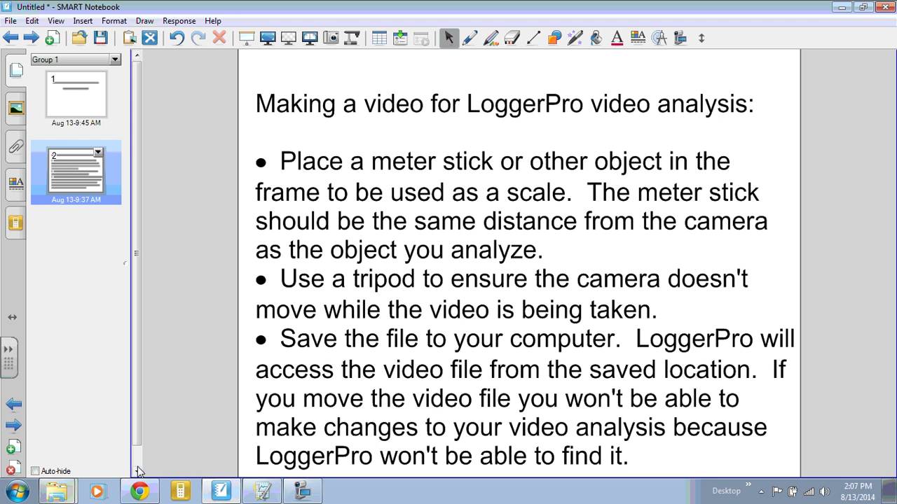
From the desktop, open the 100VIDEO and 2014-2015 folders and copy VID00082 into LoggerPro Videos
left_click(889, 497)
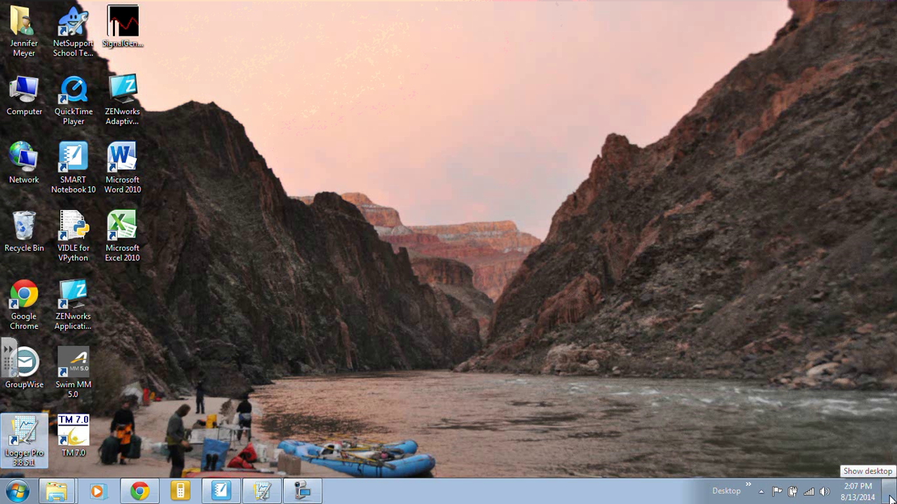
mouse_move(59, 494)
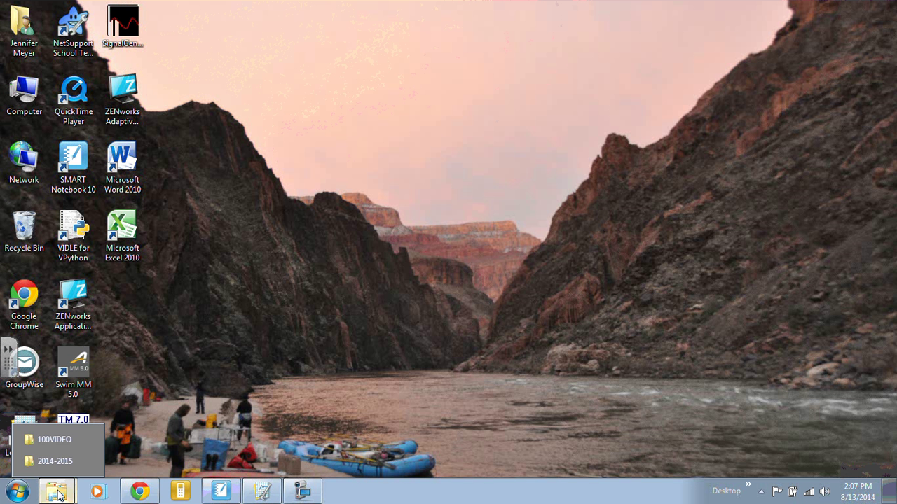
left_click(62, 439)
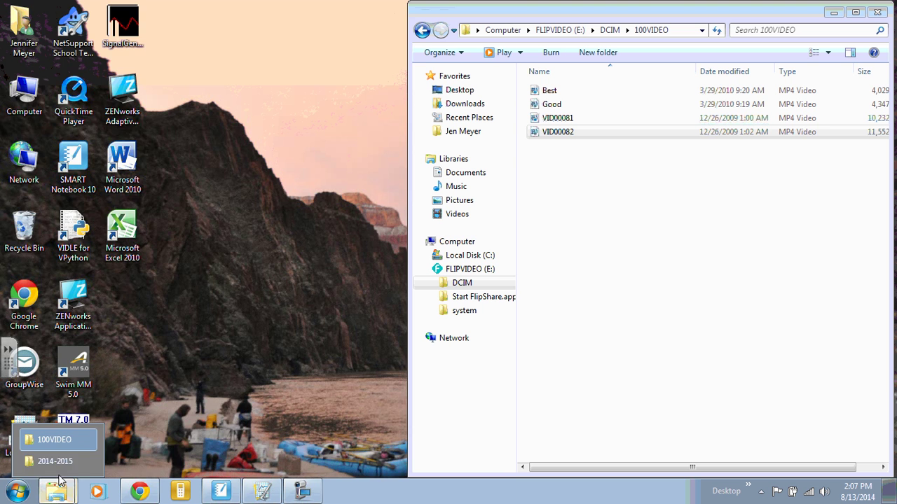
left_click(62, 460)
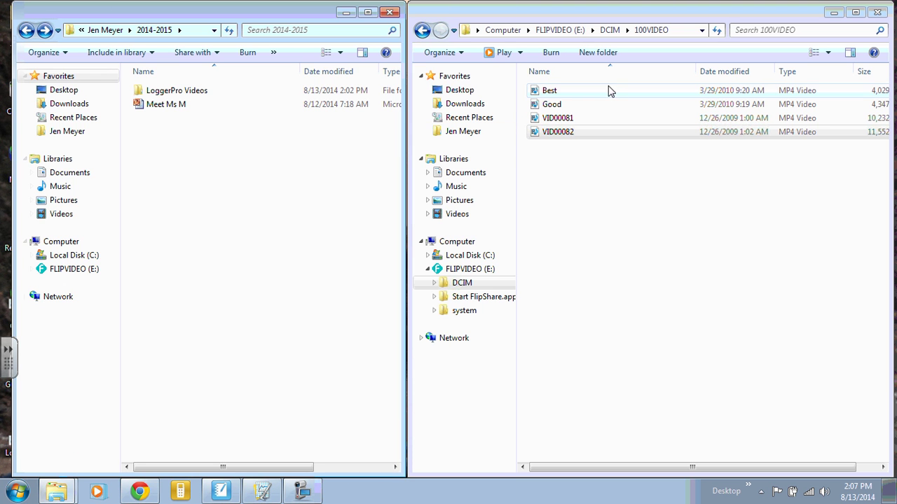
left_click_drag(601, 130, 197, 91)
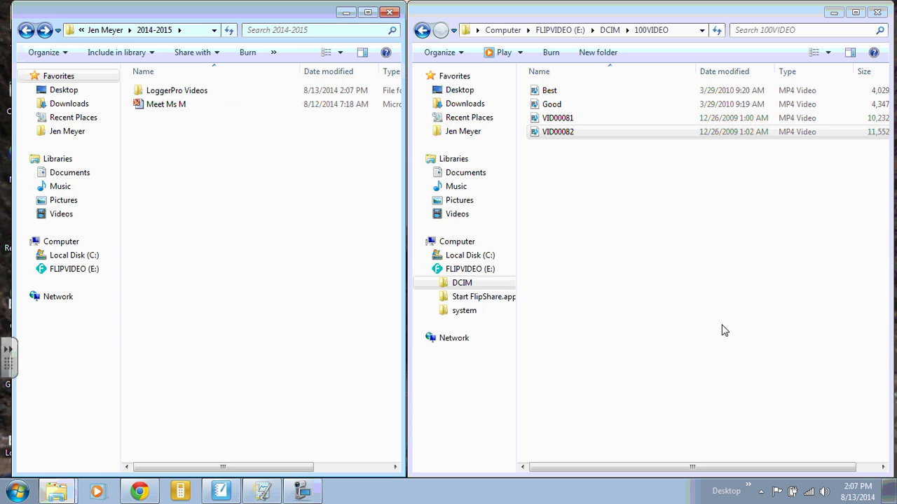
Insert the movie VID00082 from 2014-2015 > LoggerPro Videos onto the Logger Pro page
left_click(263, 493)
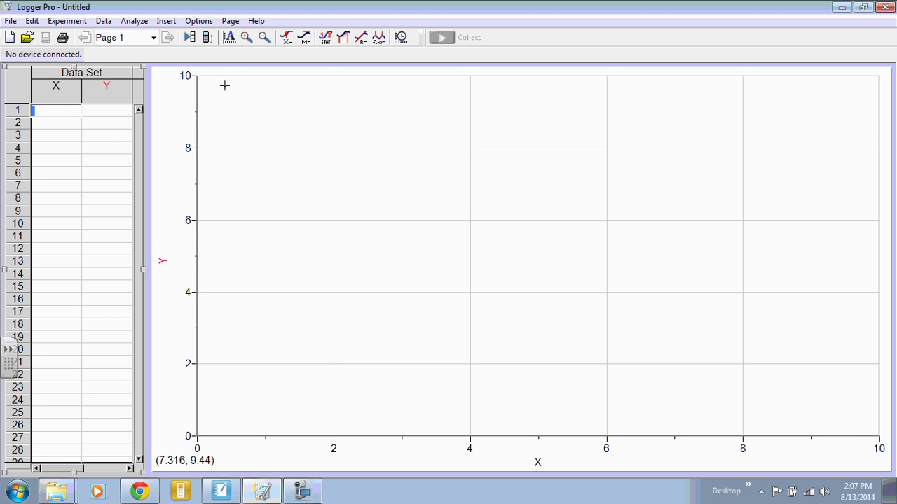
left_click(168, 22)
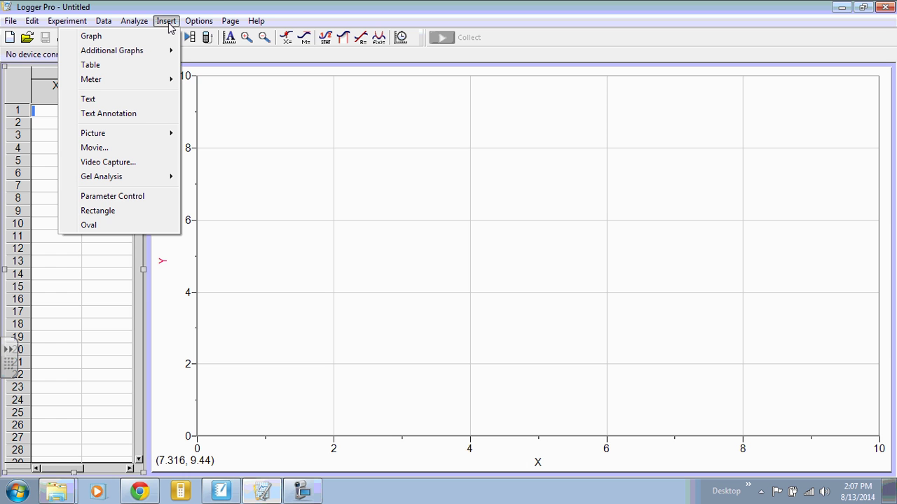
left_click(157, 147)
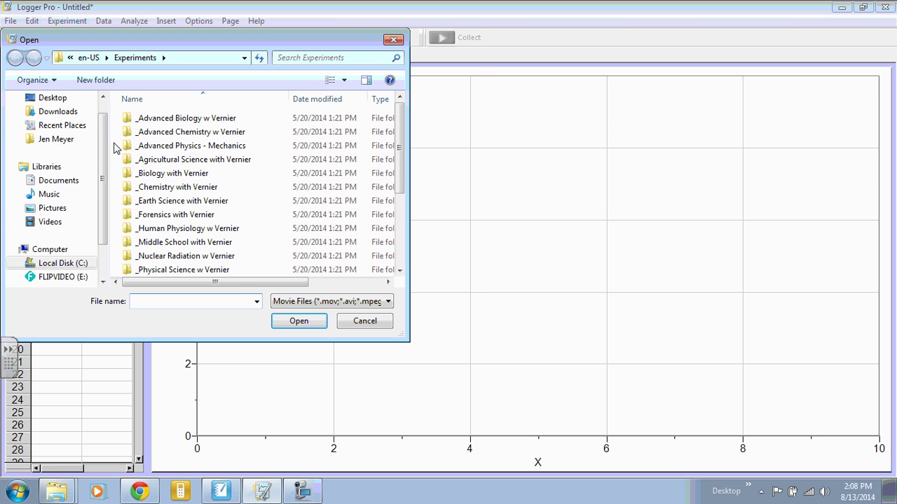
left_click(56, 140)
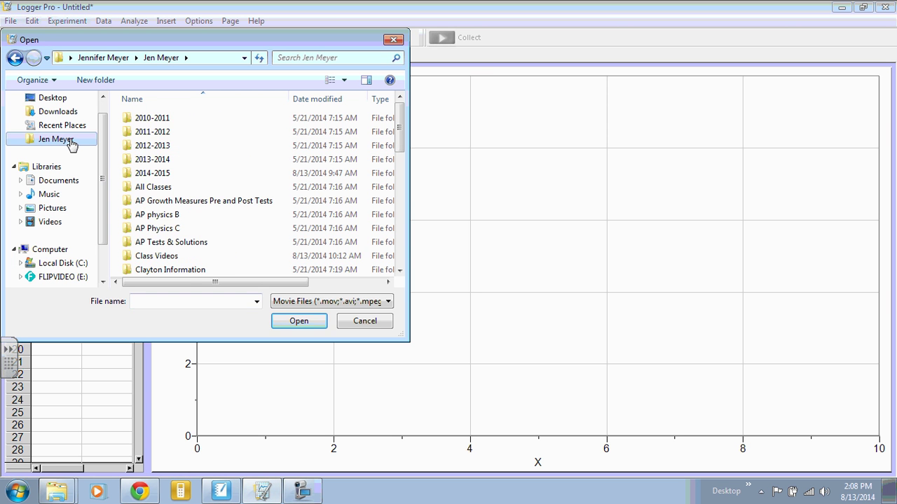
double_click(158, 176)
double_click(154, 119)
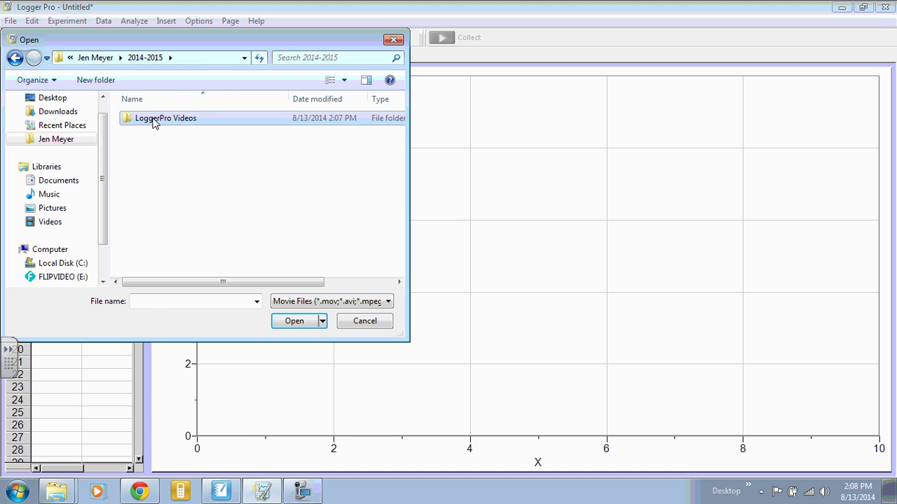
double_click(155, 131)
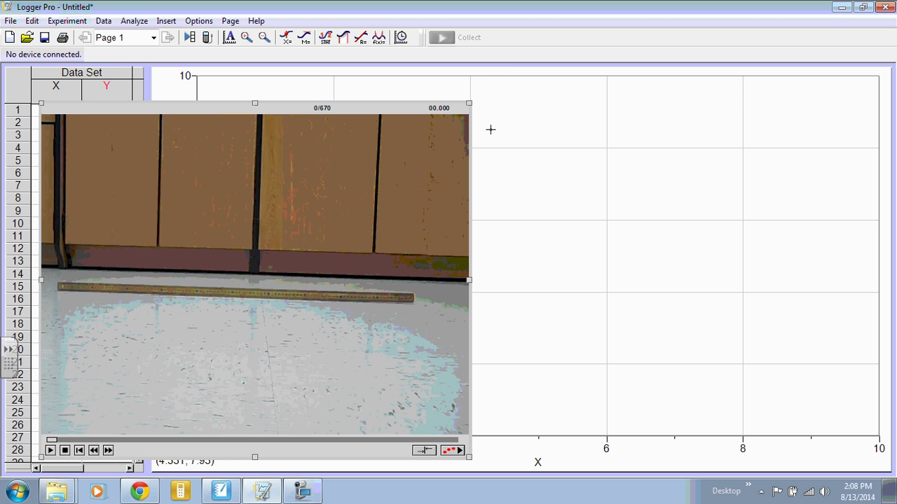
Enlarge the VID00082 movie on the page and enable video analysis for it
left_click_drag(469, 102, 502, 55)
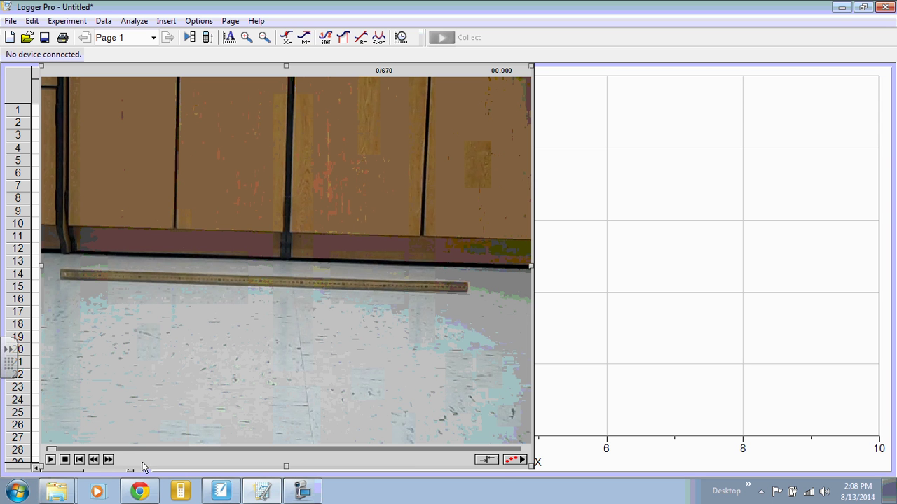
left_click(516, 461)
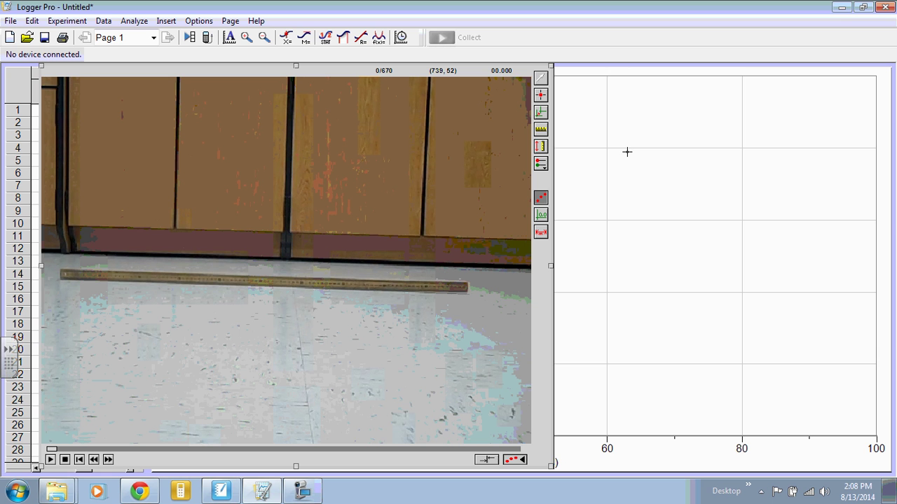
Set the movie's scale by drawing along the meter stick end to end as 1 m
left_click(541, 129)
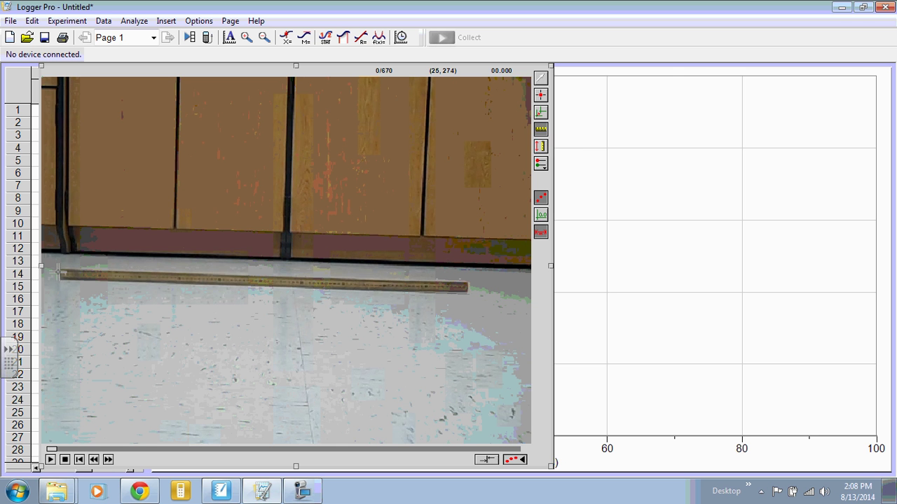
left_click_drag(60, 274, 467, 288)
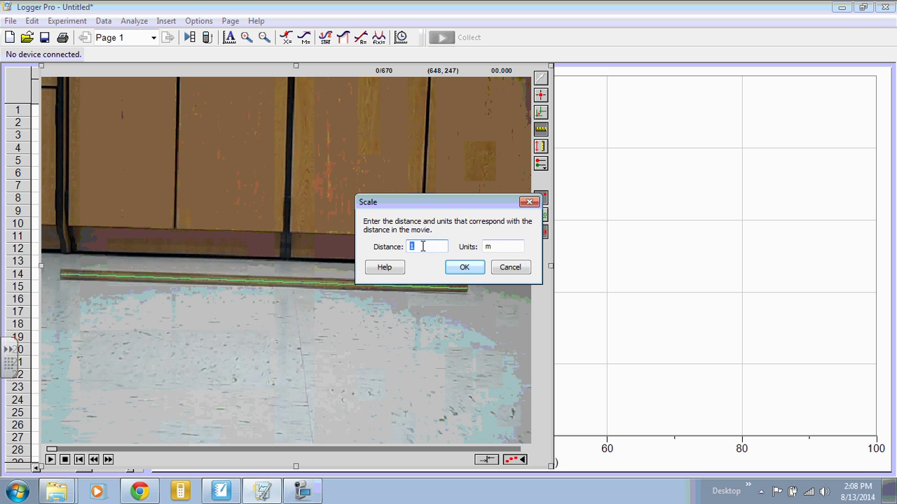
left_click(466, 269)
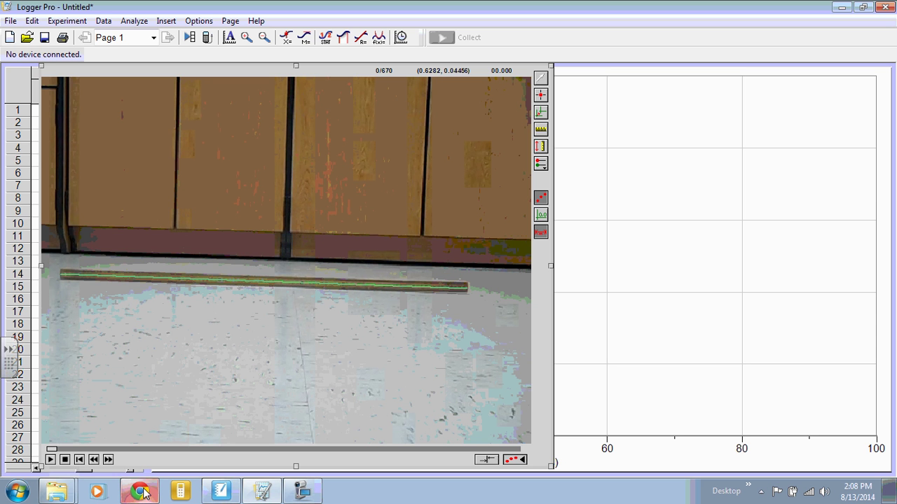
Advance the movie past frame 301 to frame 415, where the truck appears
mouse_move(140, 491)
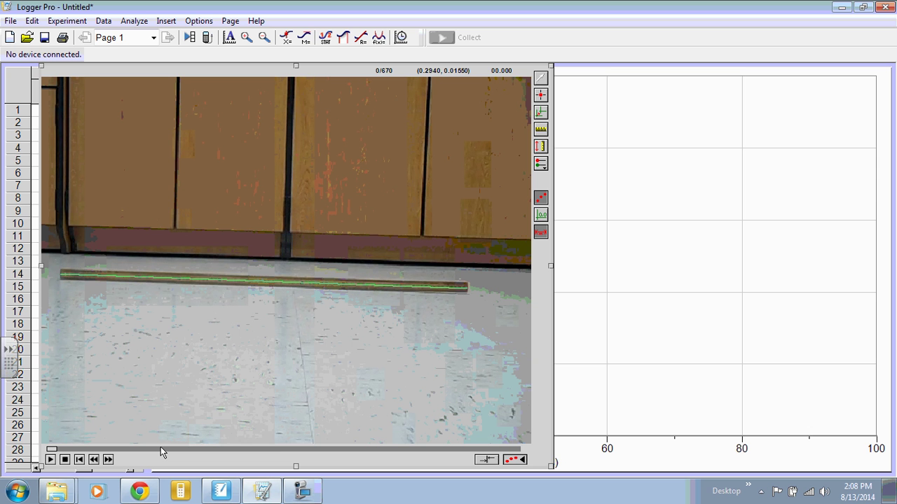
left_click(267, 449)
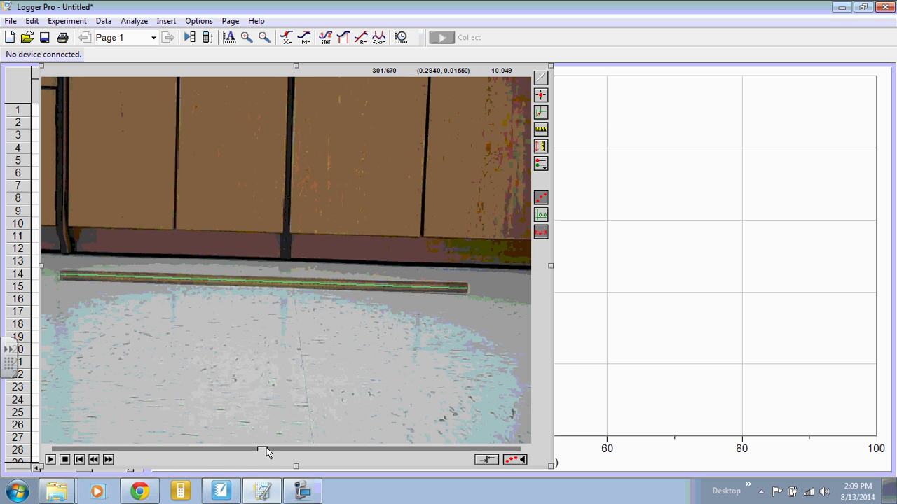
left_click_drag(288, 450, 351, 454)
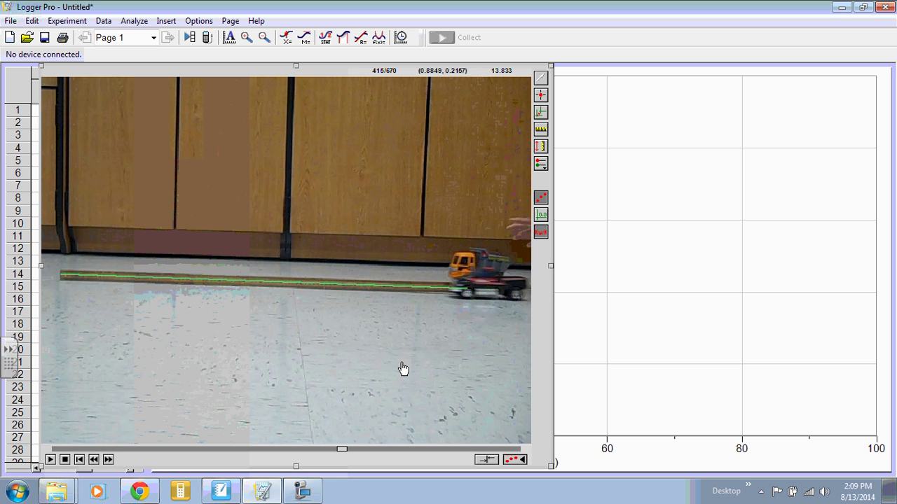
With Add Point, mark the car's front in each successive frame through frame 428
left_click(543, 97)
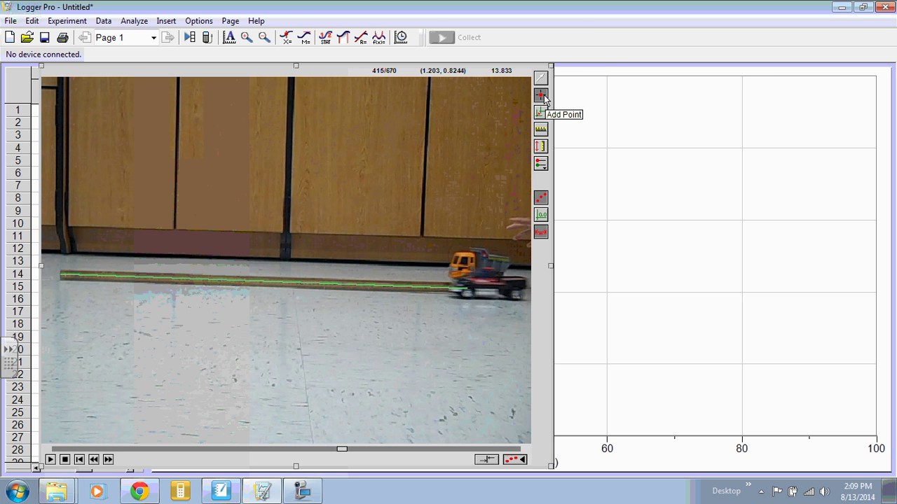
left_click(467, 294)
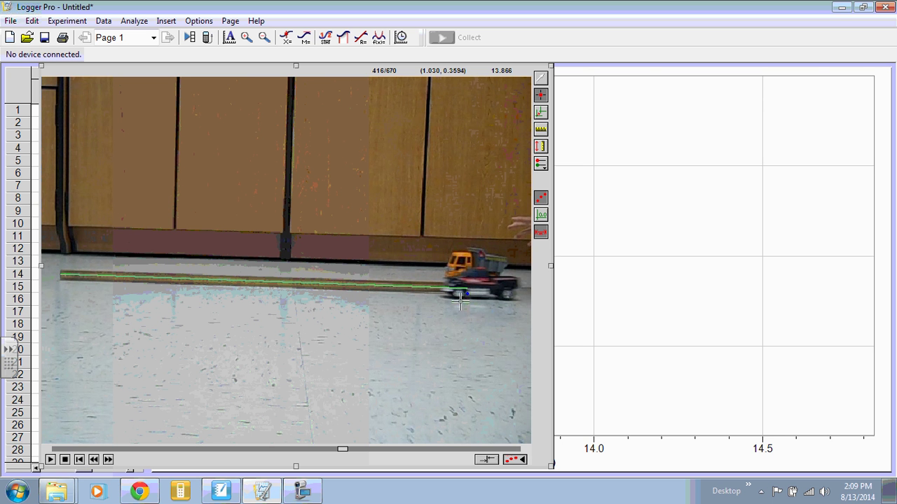
left_click(460, 294)
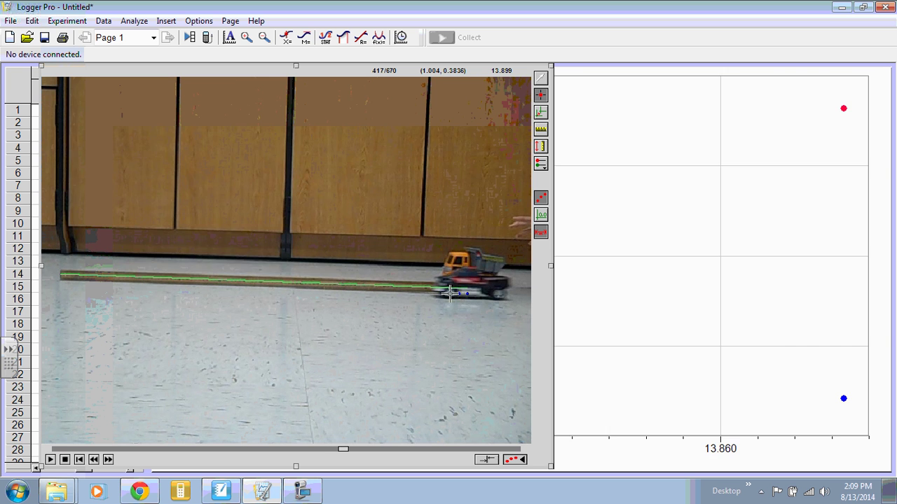
left_click(450, 294)
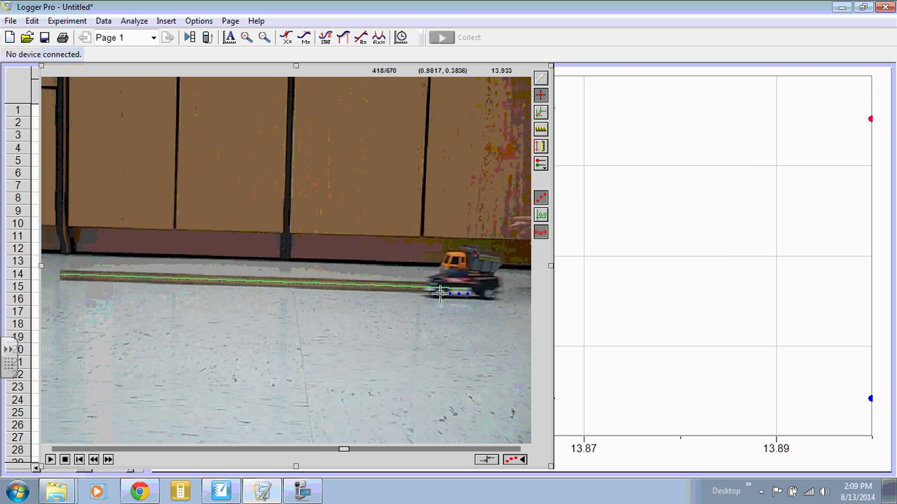
left_click(434, 291)
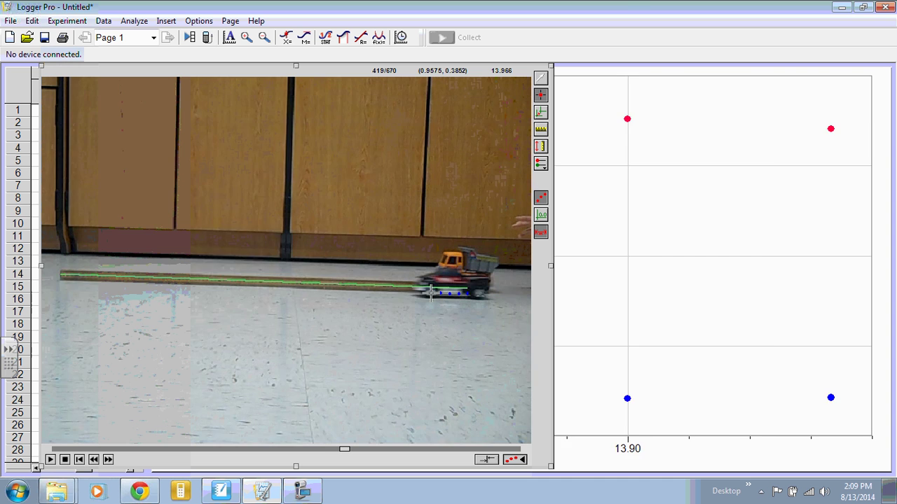
left_click(429, 293)
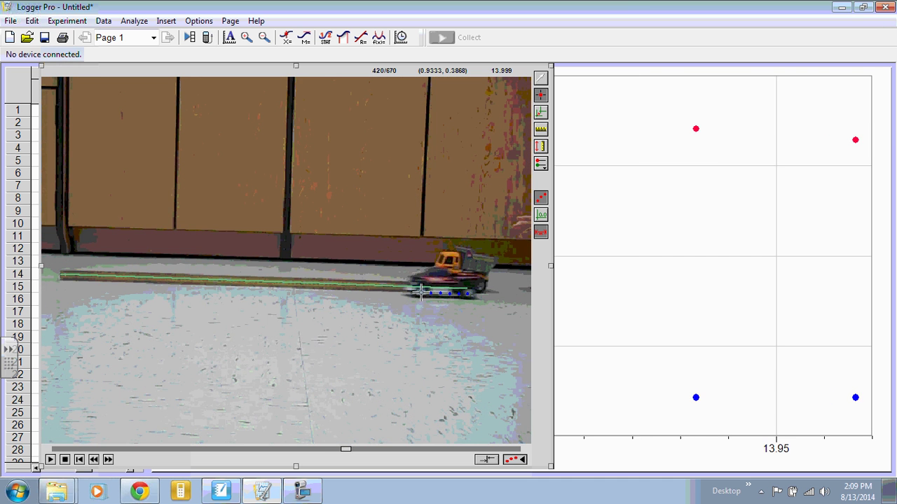
left_click(417, 293)
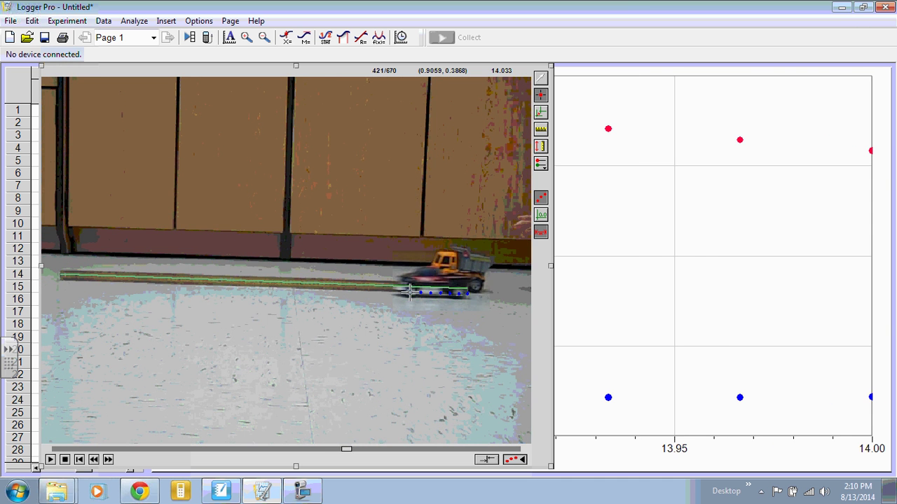
left_click(411, 293)
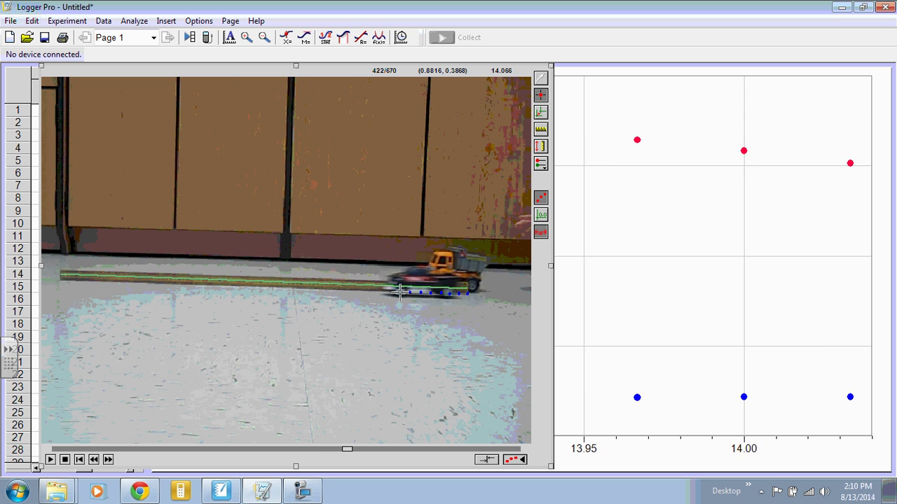
left_click(400, 293)
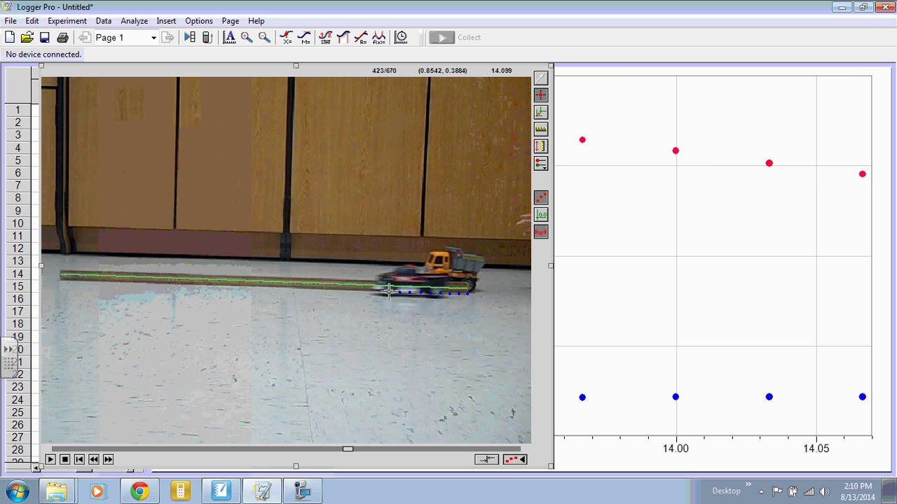
left_click(390, 291)
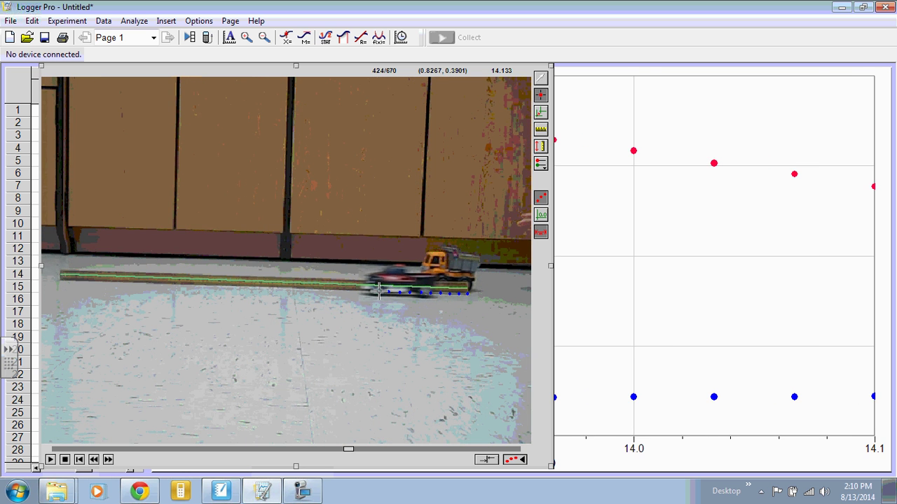
left_click(379, 290)
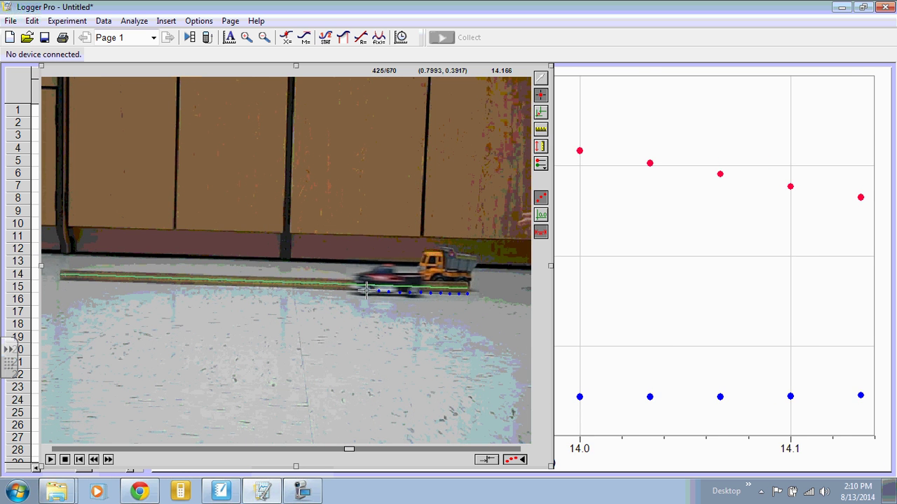
left_click(366, 289)
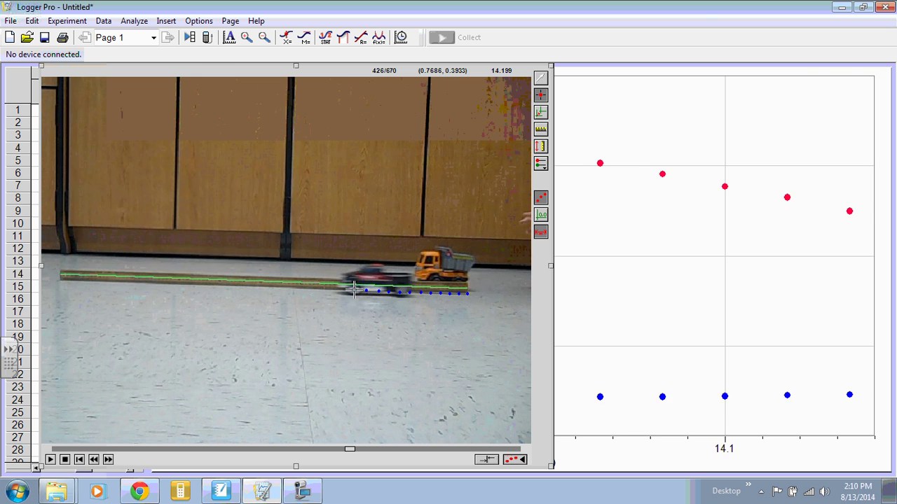
left_click(354, 289)
left_click(341, 288)
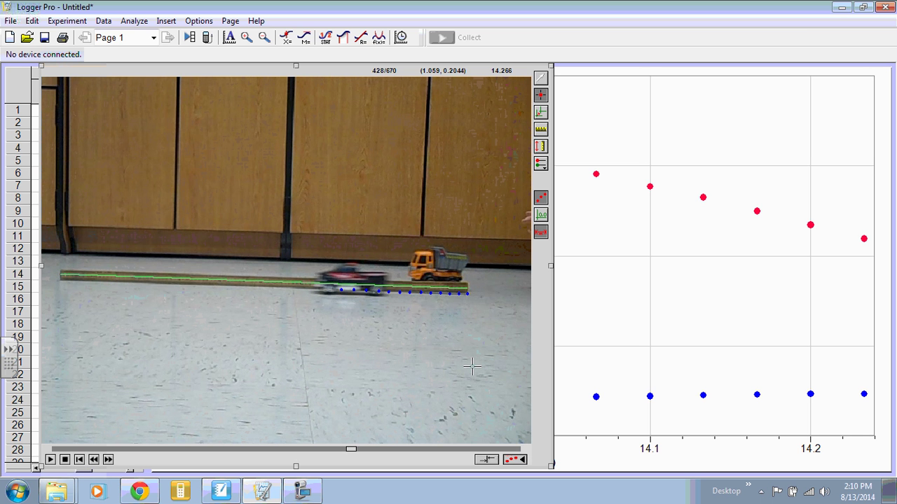
Add a second point series for the dump truck and return the movie to an earlier frame
left_click(543, 165)
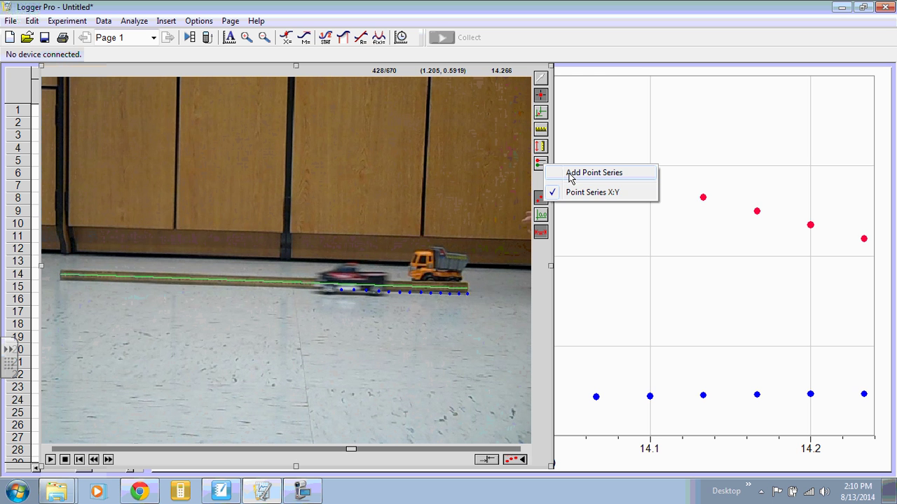
left_click(571, 173)
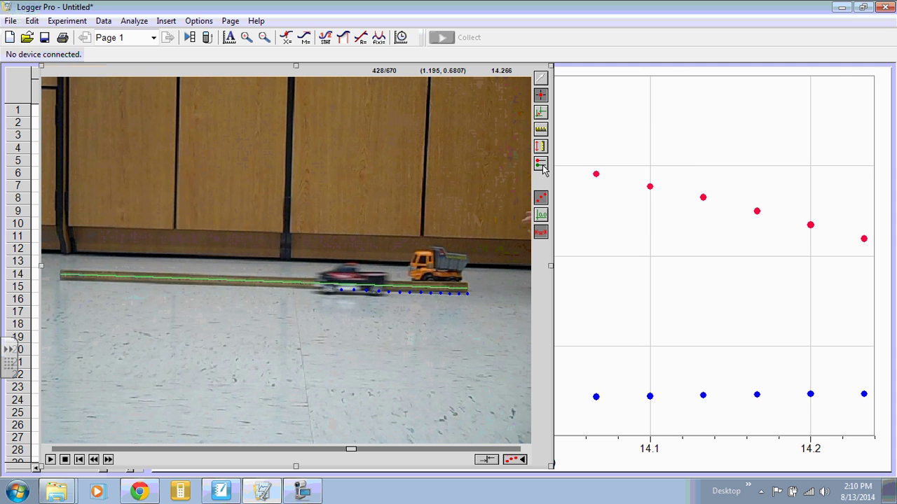
left_click(541, 164)
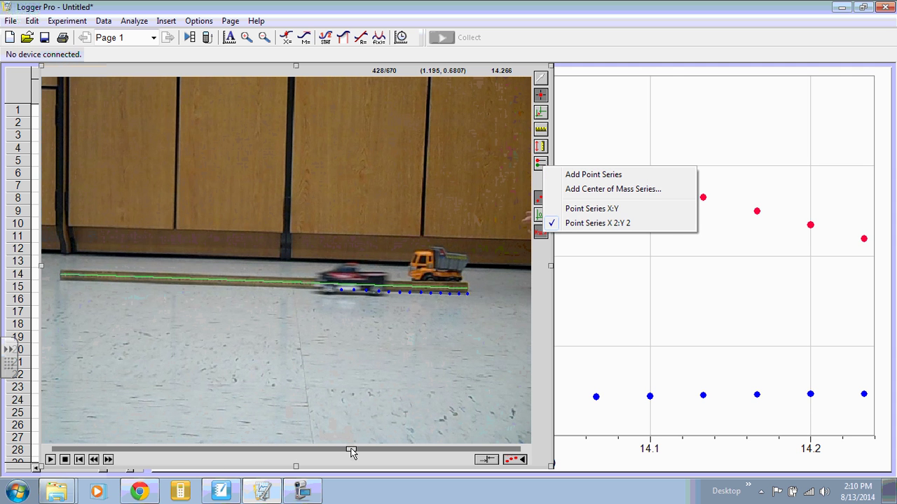
left_click_drag(351, 451, 348, 451)
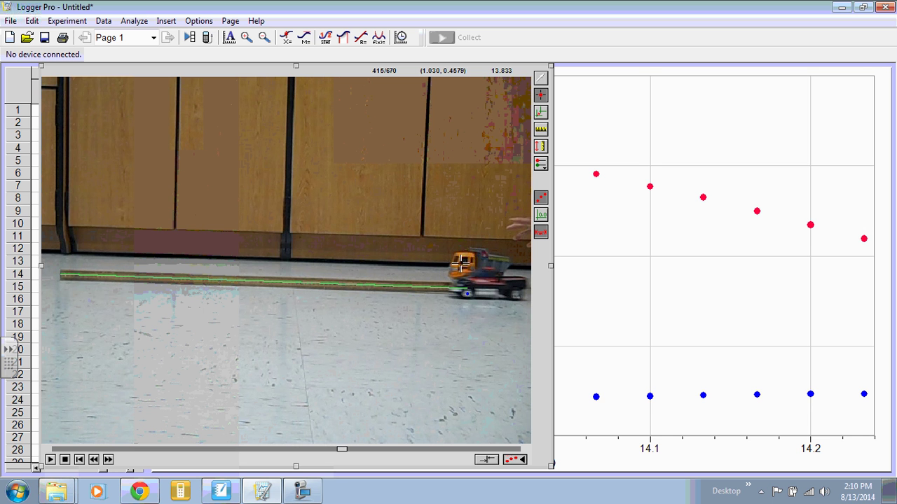
Mark the dump truck's position in each successive frame through frame 428
left_click(460, 263)
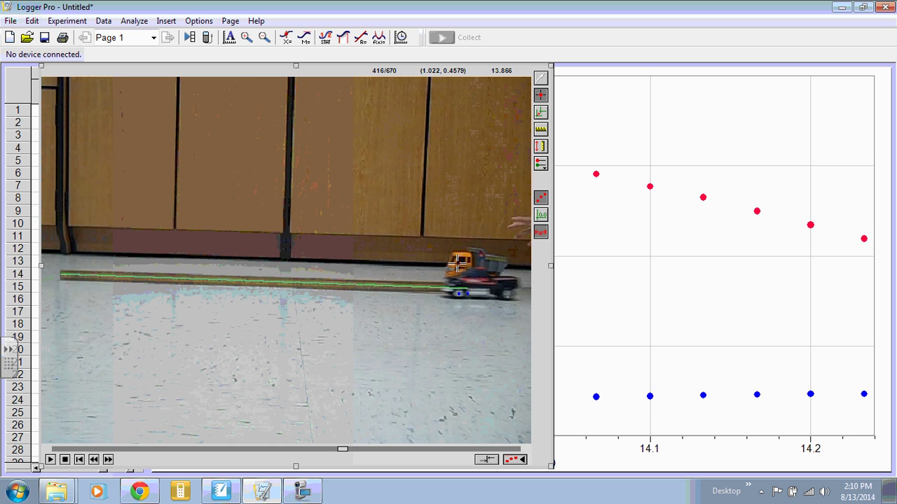
left_click(455, 265)
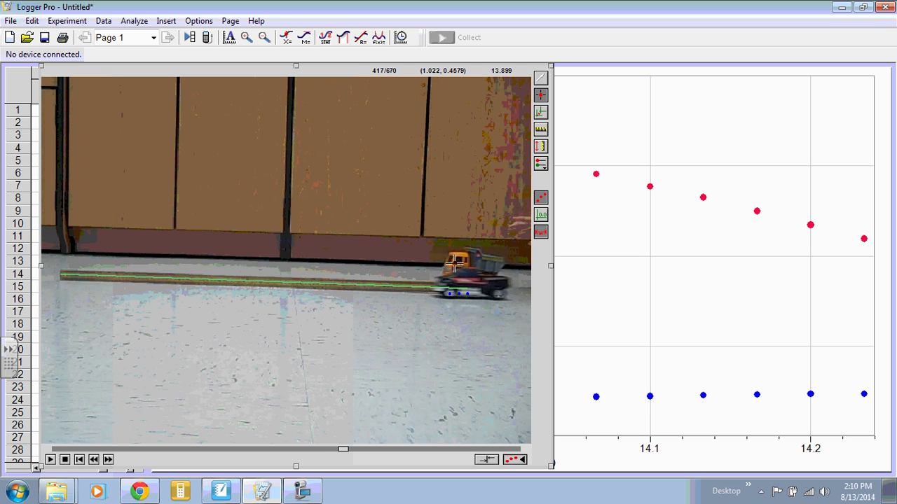
left_click(451, 264)
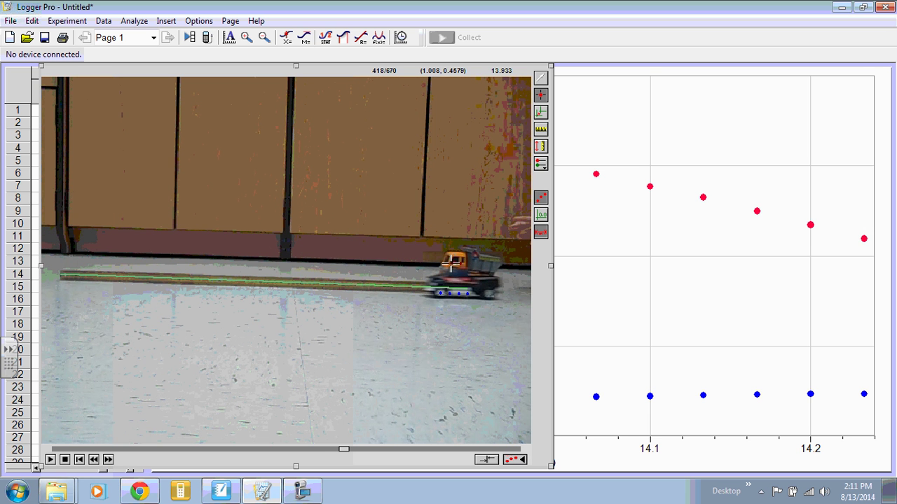
left_click(451, 263)
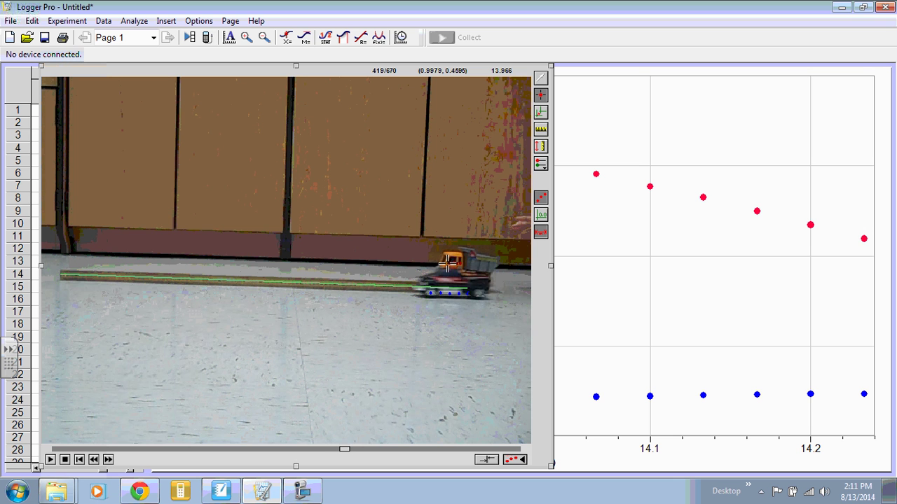
left_click(447, 264)
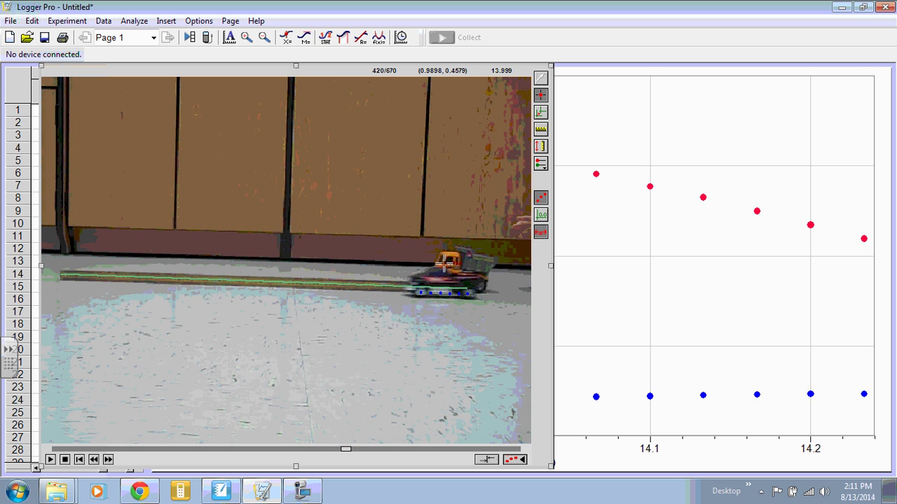
left_click(445, 264)
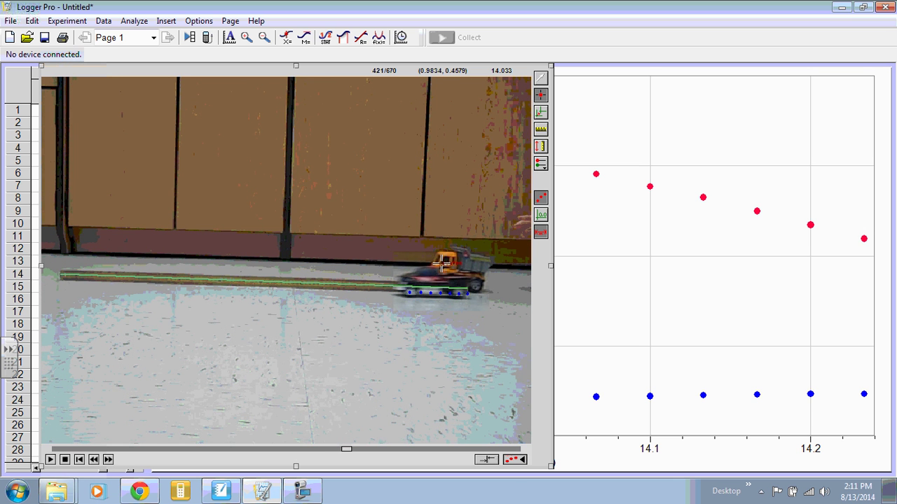
left_click(441, 263)
left_click(439, 263)
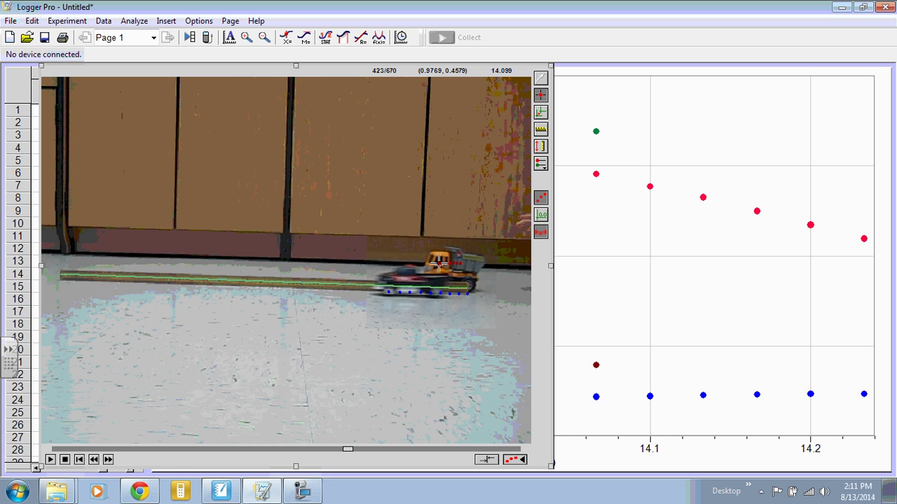
left_click(432, 263)
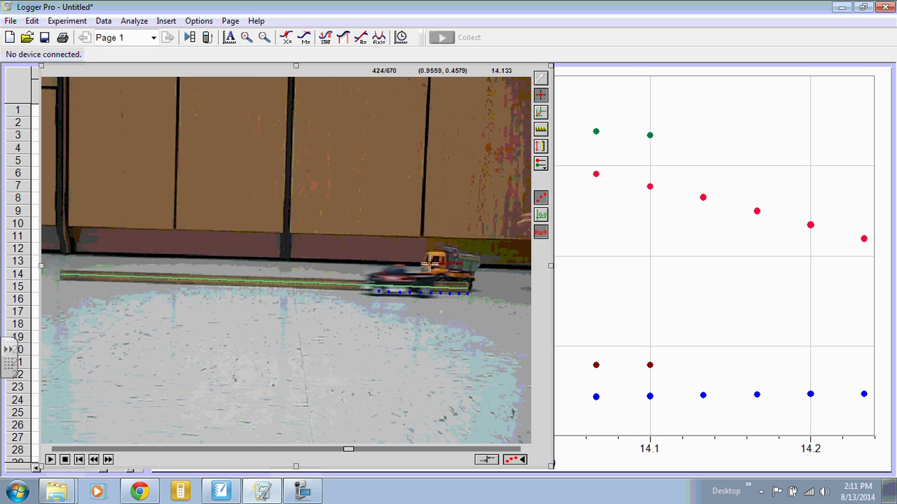
left_click(430, 263)
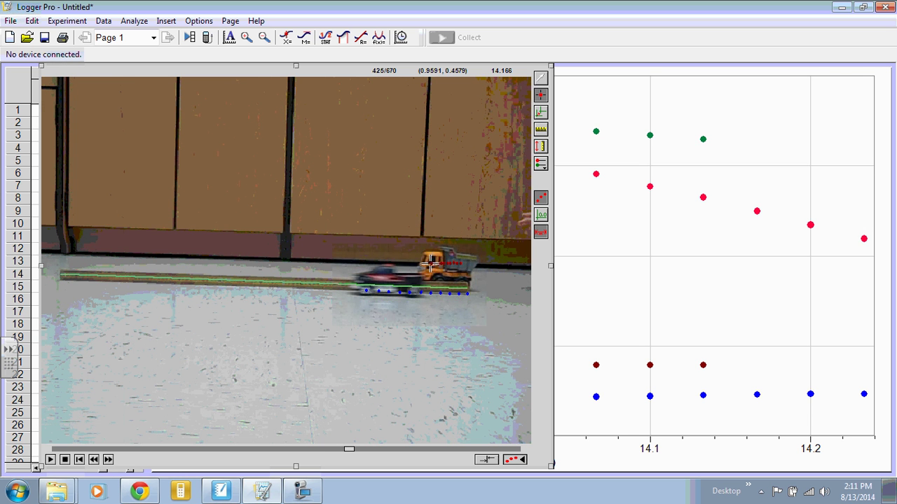
left_click(427, 263)
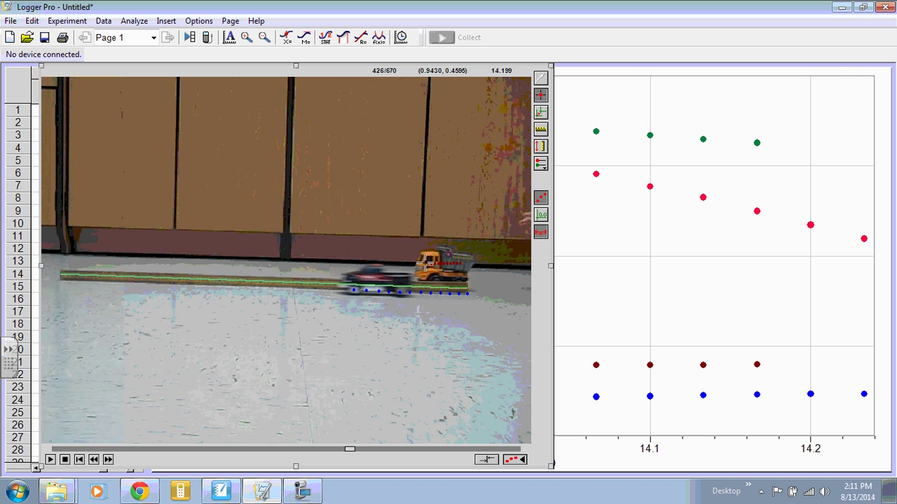
left_click(425, 264)
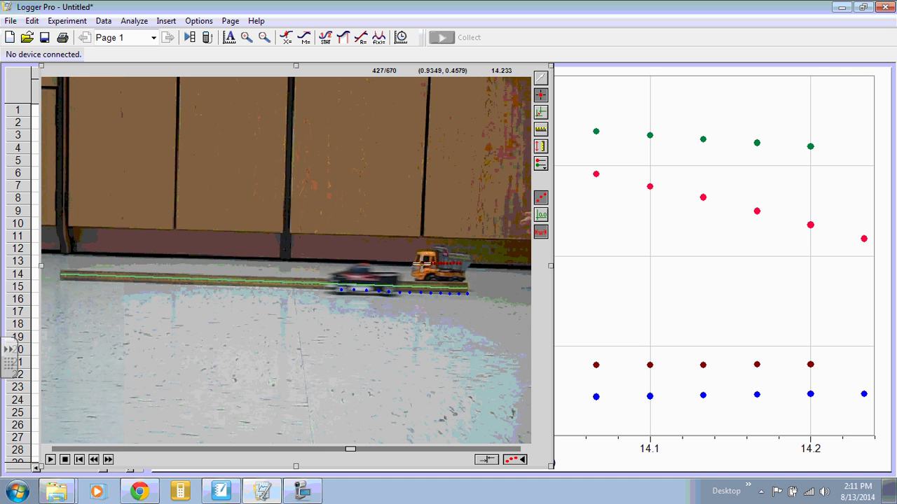
left_click(422, 264)
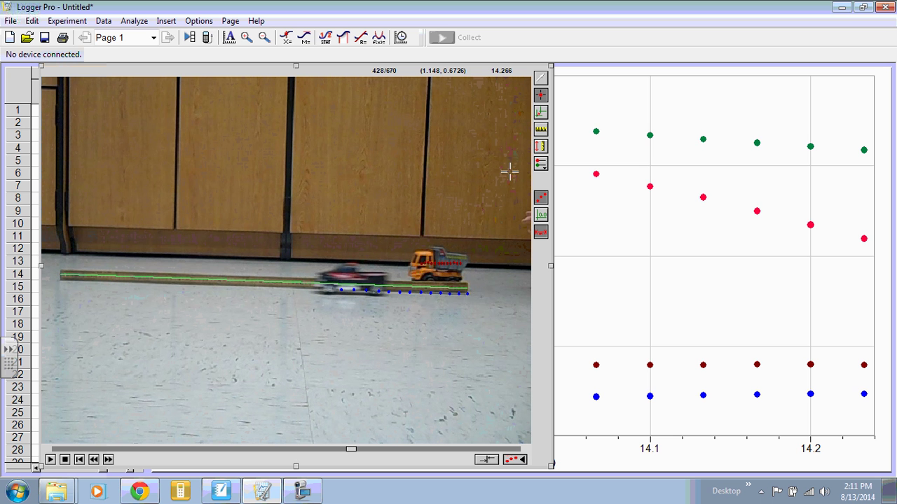
With trails hidden, mark the truck in frames 429 and 430, then show trails again
left_click(541, 199)
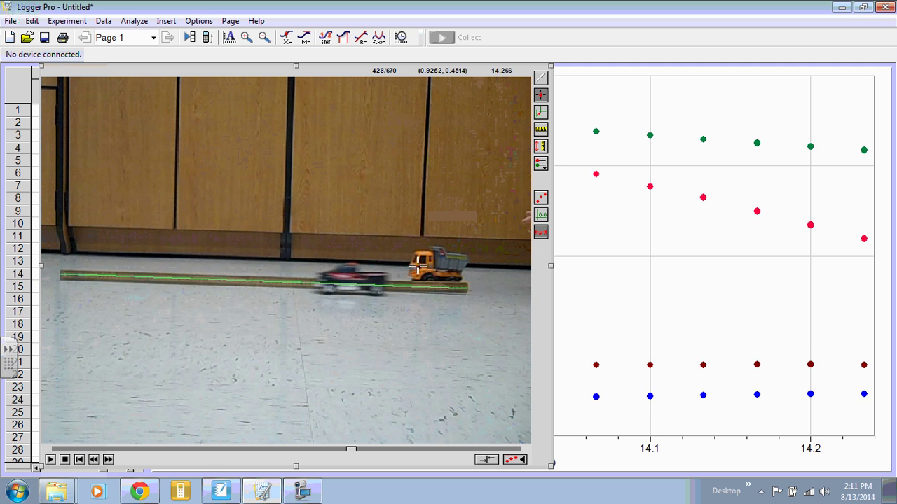
left_click(419, 263)
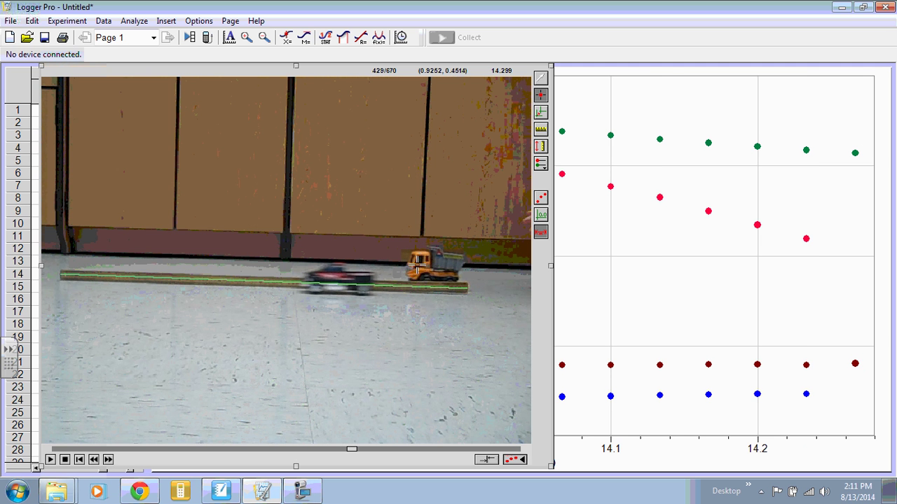
left_click(417, 262)
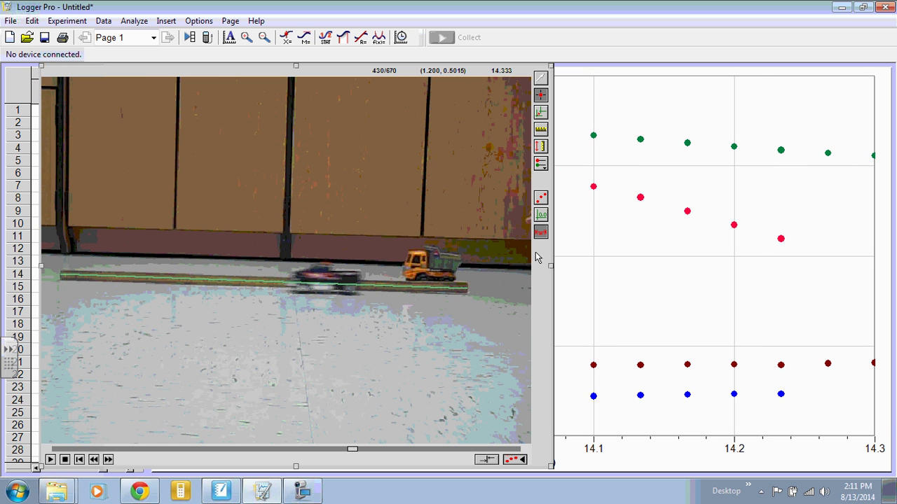
left_click(543, 199)
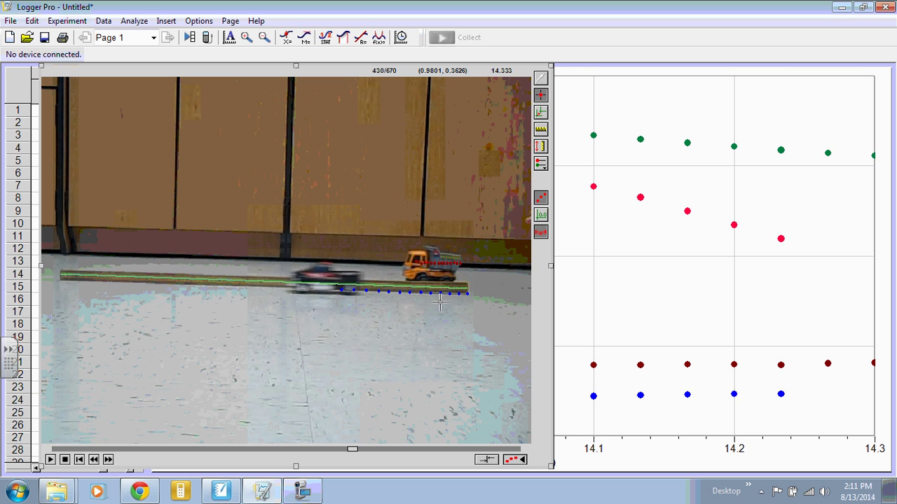
Switch to the Select Point tool so no more tracking points are added
left_click(540, 81)
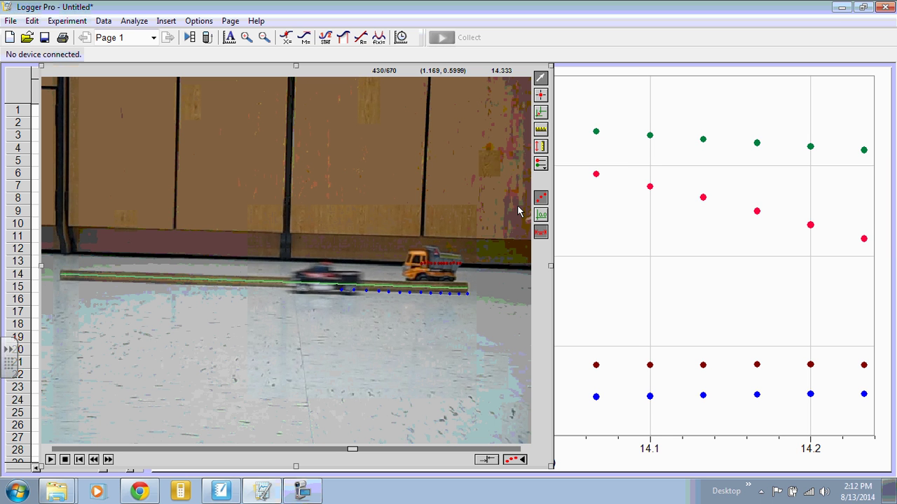
Place the video origin at the meter stick's right end and rotate the x-axis along the track
left_click(545, 116)
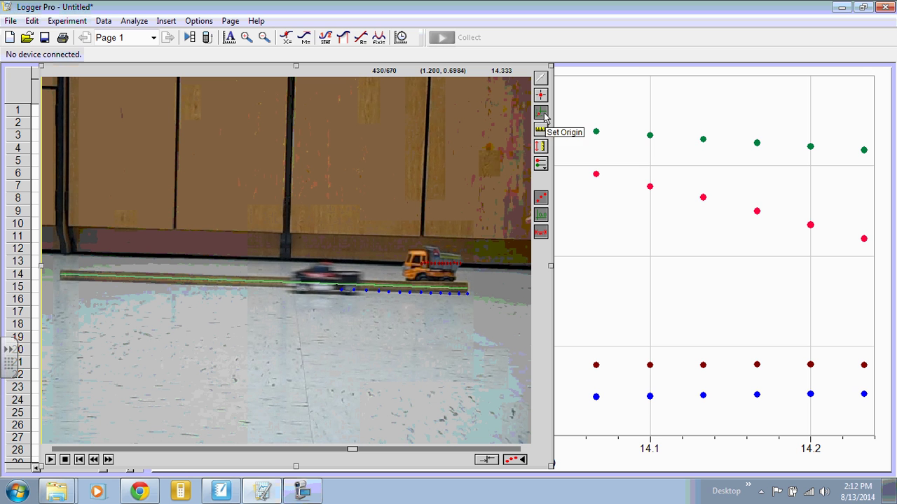
left_click(467, 294)
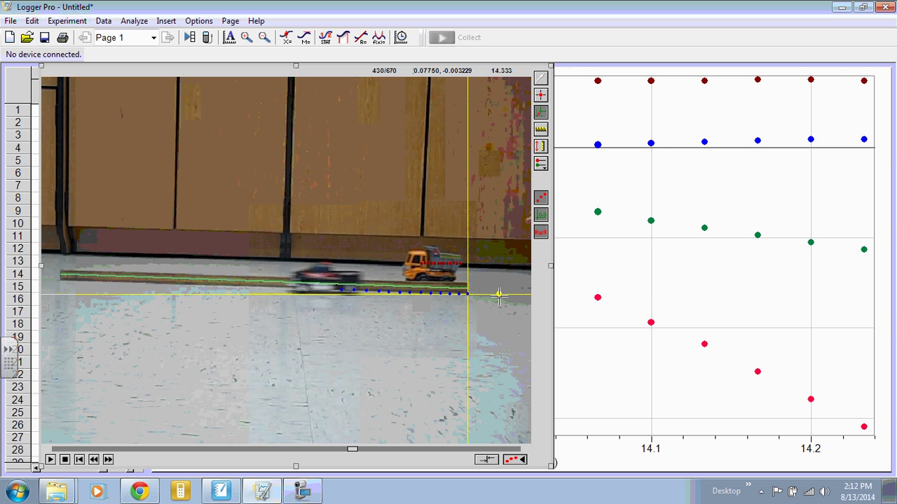
left_click_drag(499, 293, 499, 296)
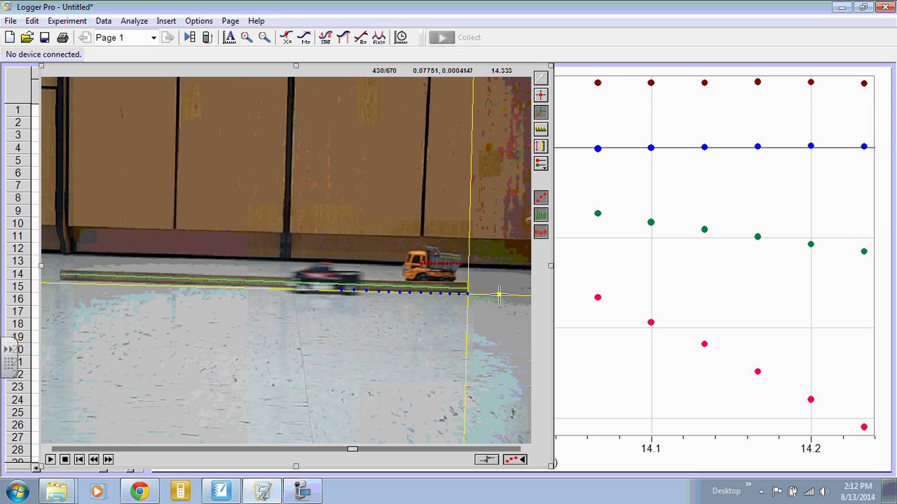
left_click_drag(498, 295, 499, 295)
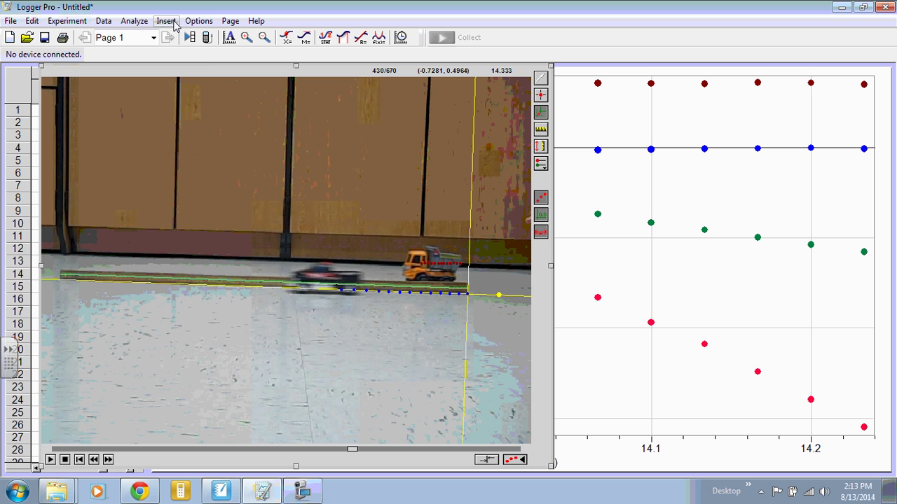
left_click(198, 21)
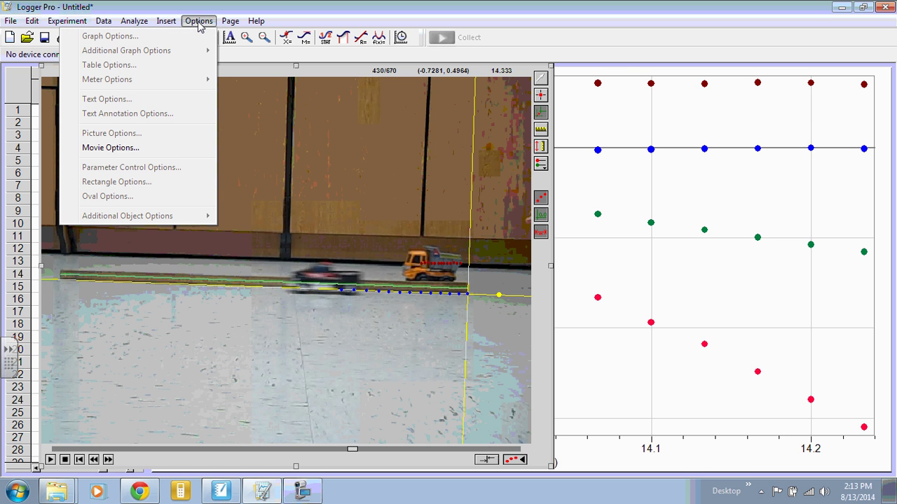
left_click(186, 150)
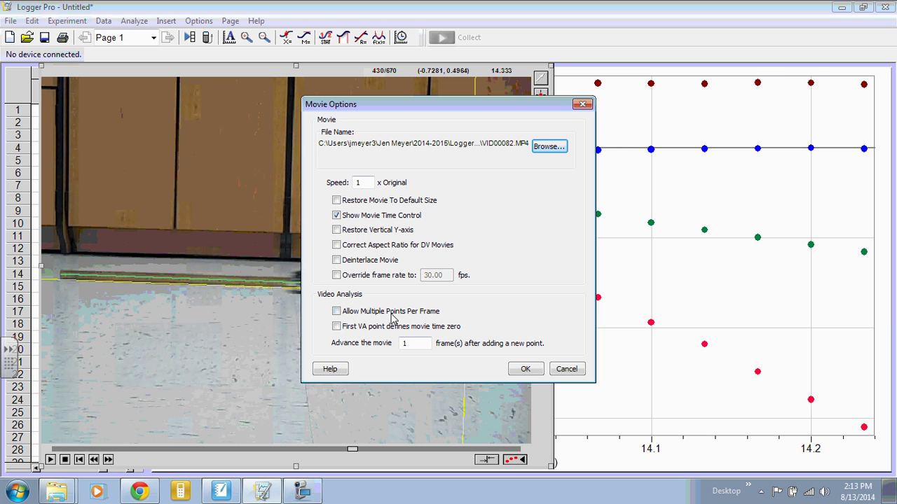
left_click(339, 331)
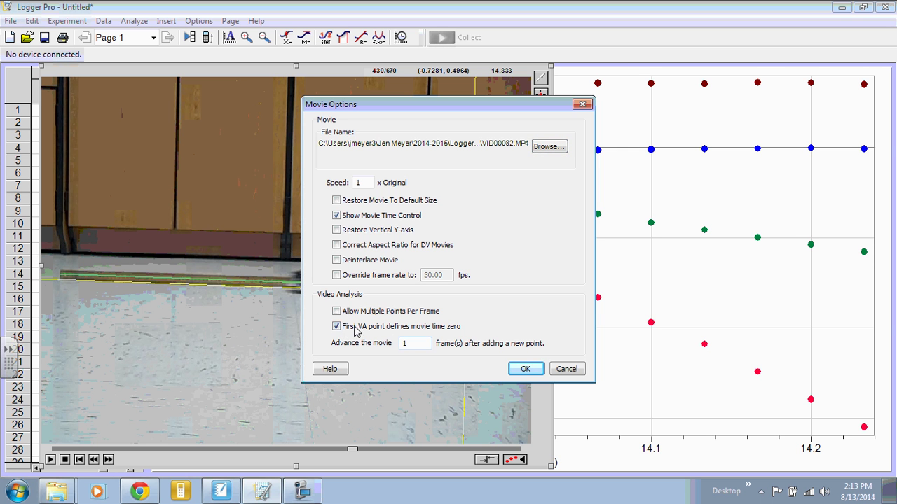
left_click(338, 329)
left_click(525, 369)
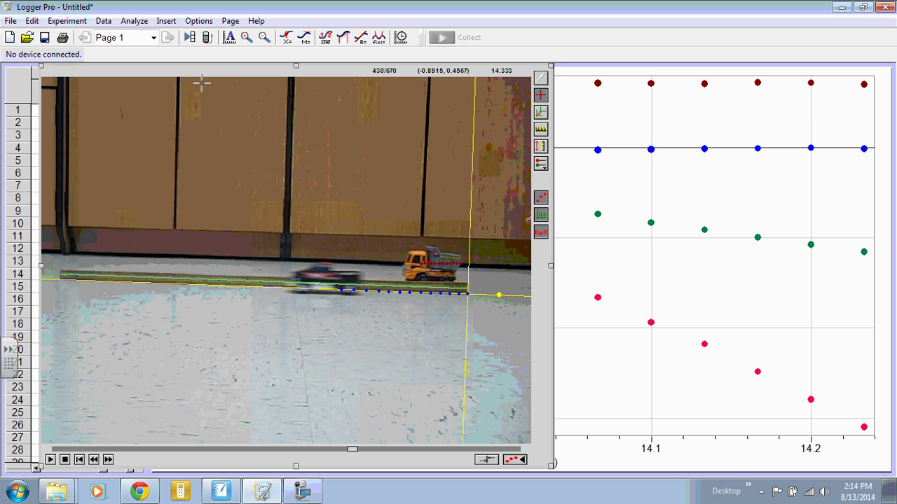
Switch to the selection tool and use Move To Back to put the video behind the graph and table
left_click(539, 81)
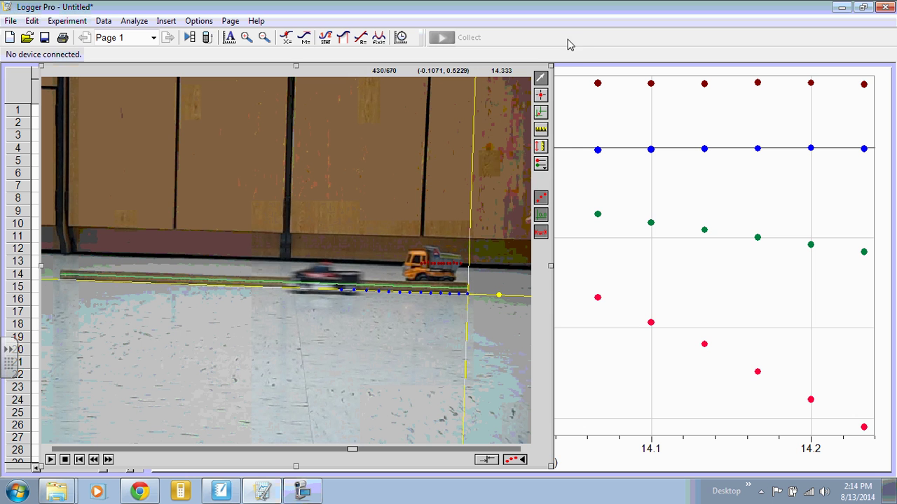
right_click(448, 89)
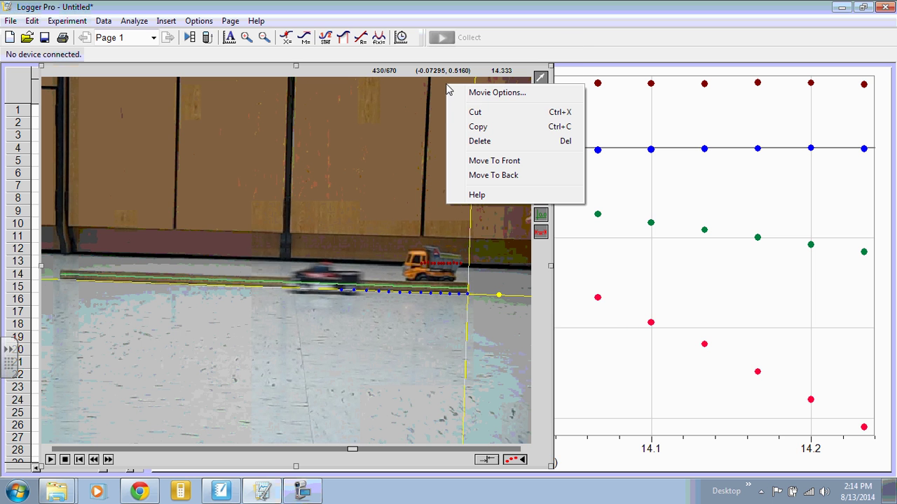
left_click(482, 176)
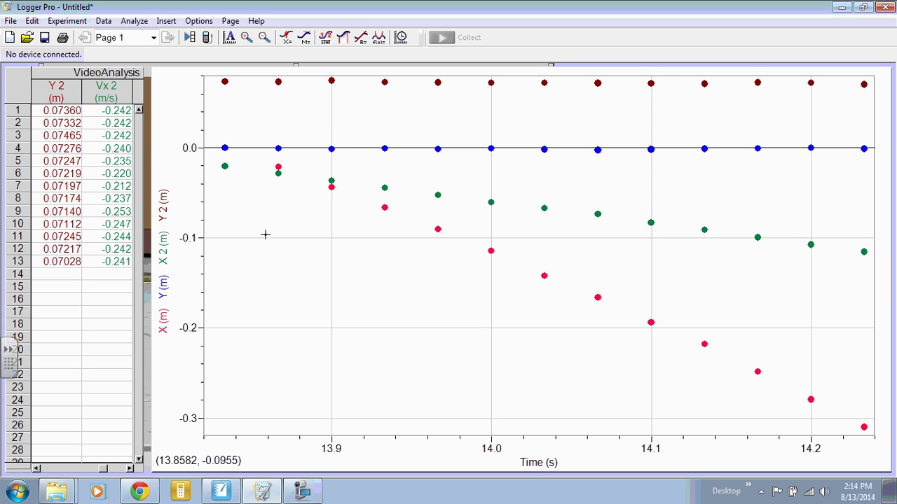
Resize the position-time graph smaller, up and to the right, so the video shows beneath it
left_click(173, 446)
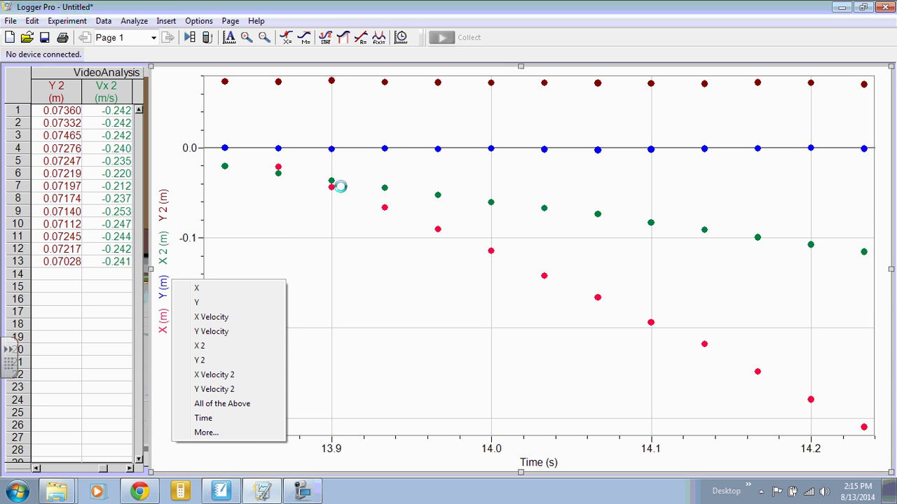
left_click(270, 209)
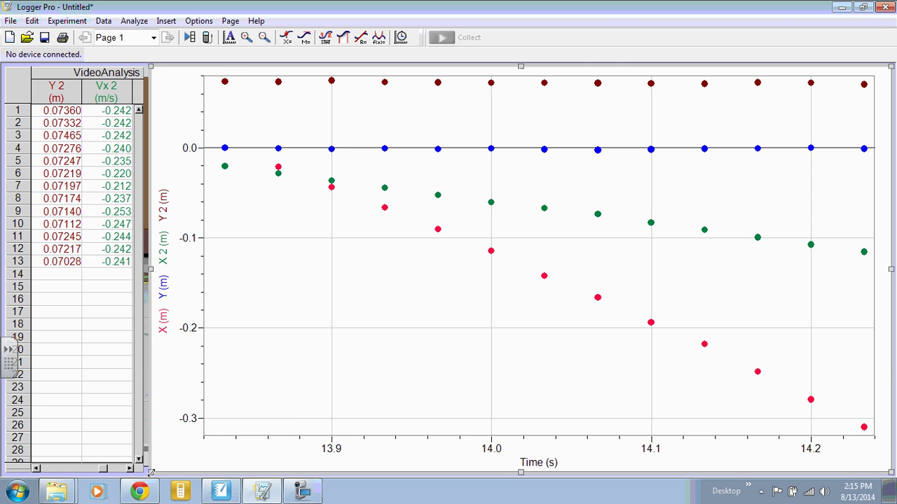
left_click_drag(149, 475, 341, 267)
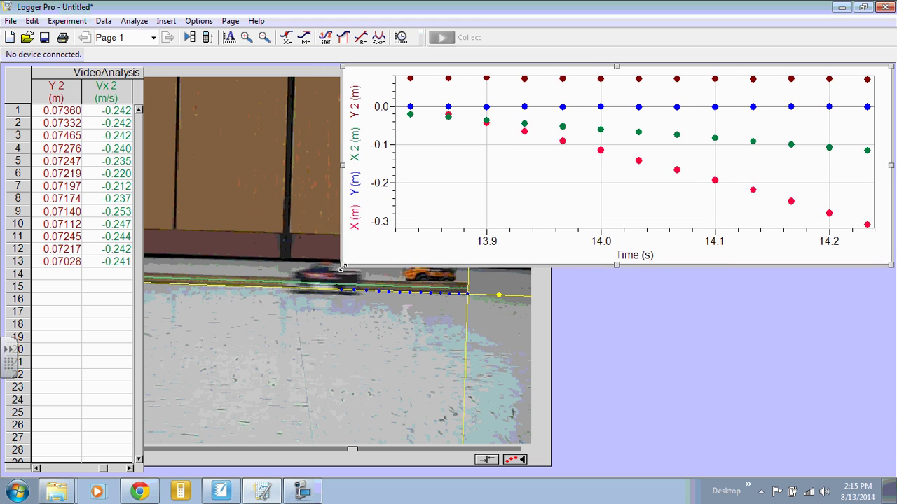
Widen the data table to show X, Y positions and velocities, then scroll it back left
left_click(120, 285)
left_click_drag(144, 270, 324, 270)
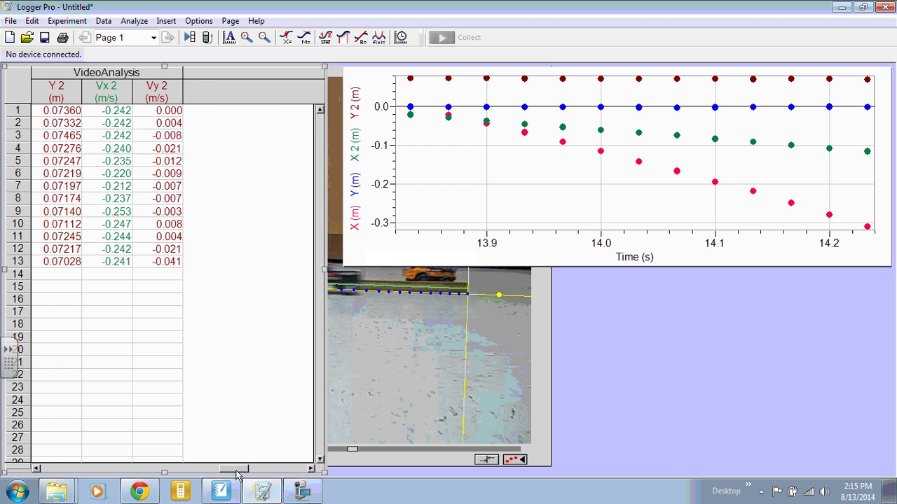
left_click_drag(236, 469, 47, 482)
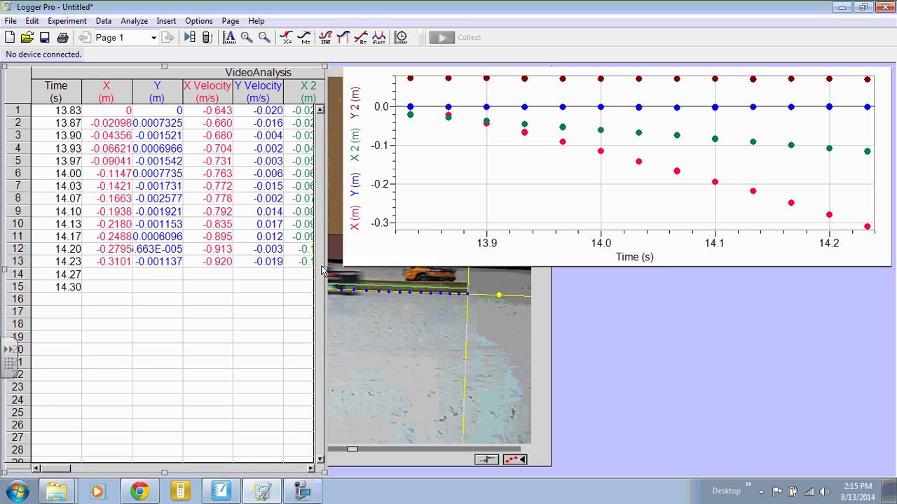
Rename the X column to 'Pick up position' with short name P
double_click(106, 91)
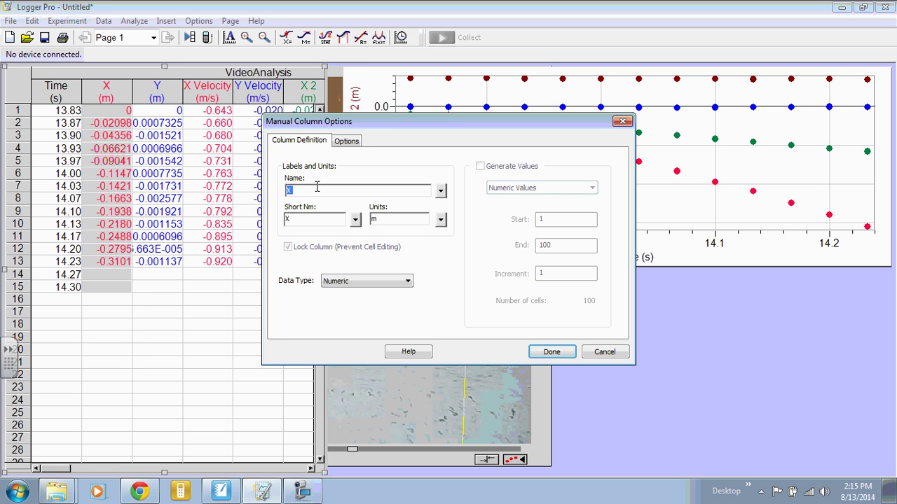
type("Pick up")
key("BackSpace")
type("P")
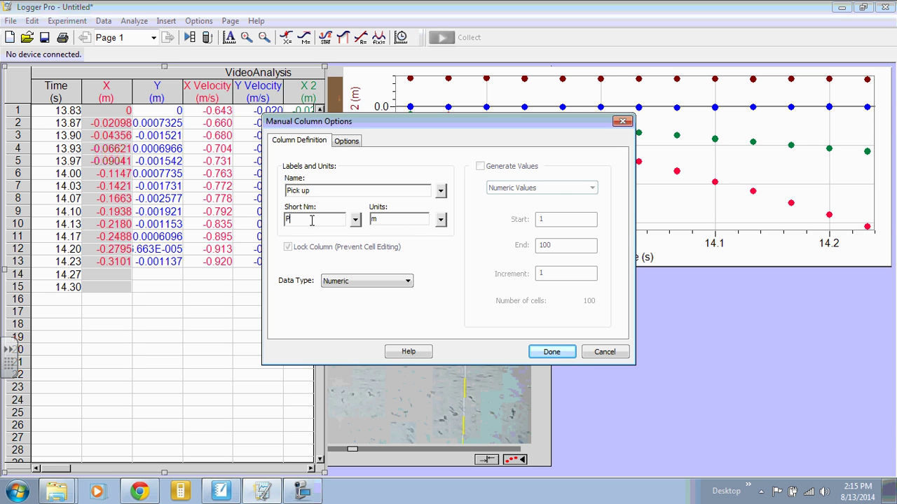
left_click(549, 354)
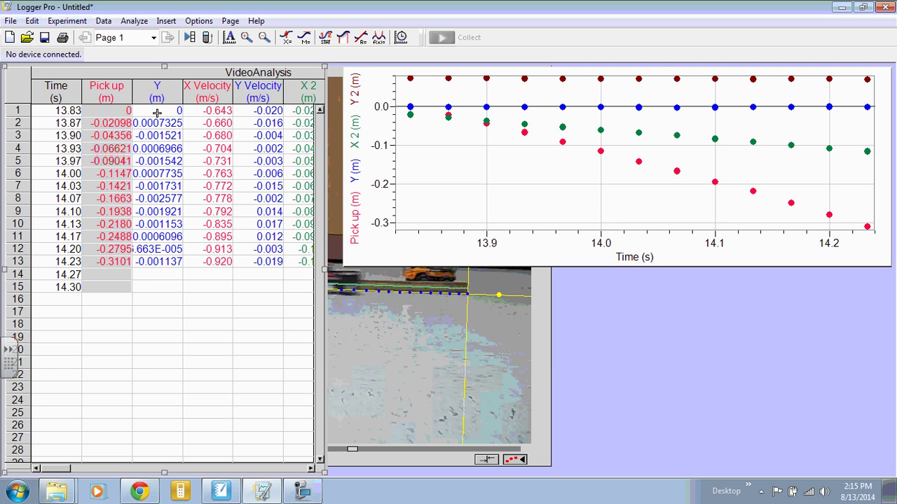
double_click(117, 92)
left_click(369, 190)
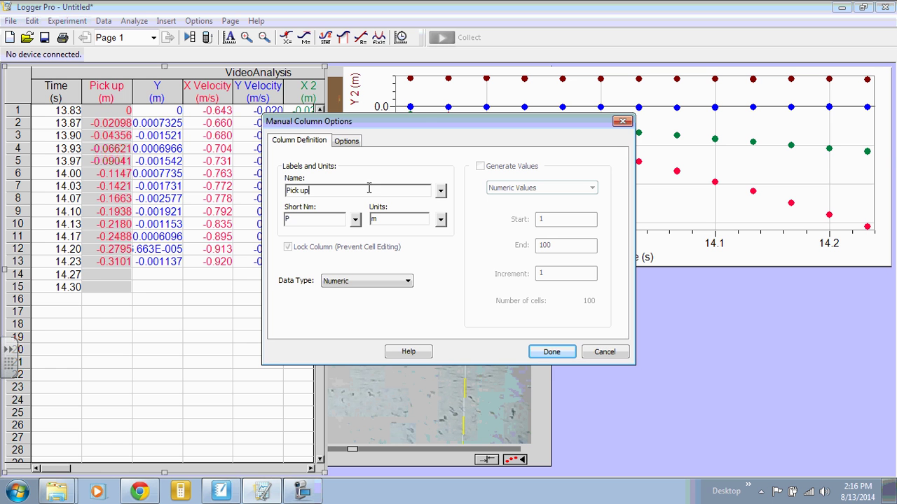
type("position")
left_click(551, 353)
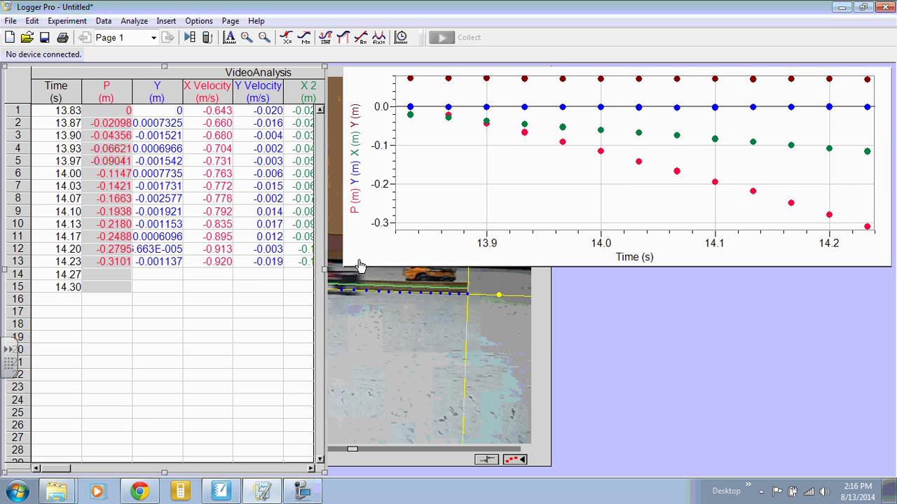
Rename the X Velocity column to 'Pick up velocity' with short name Vp
double_click(214, 95)
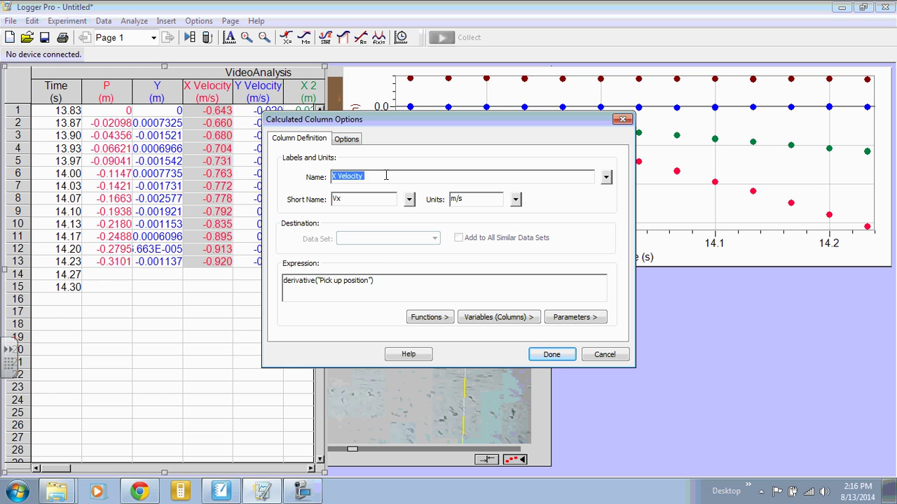
type("Pick up velocity")
left_click(370, 199)
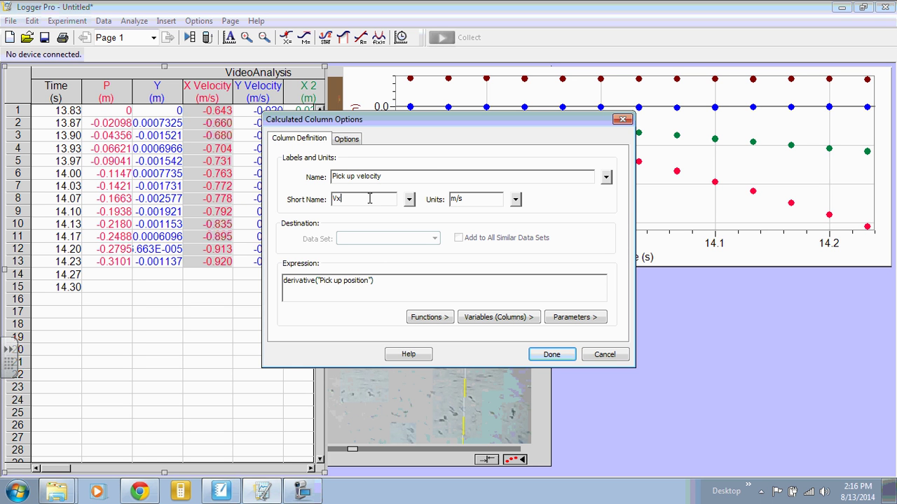
type("p")
left_click(551, 354)
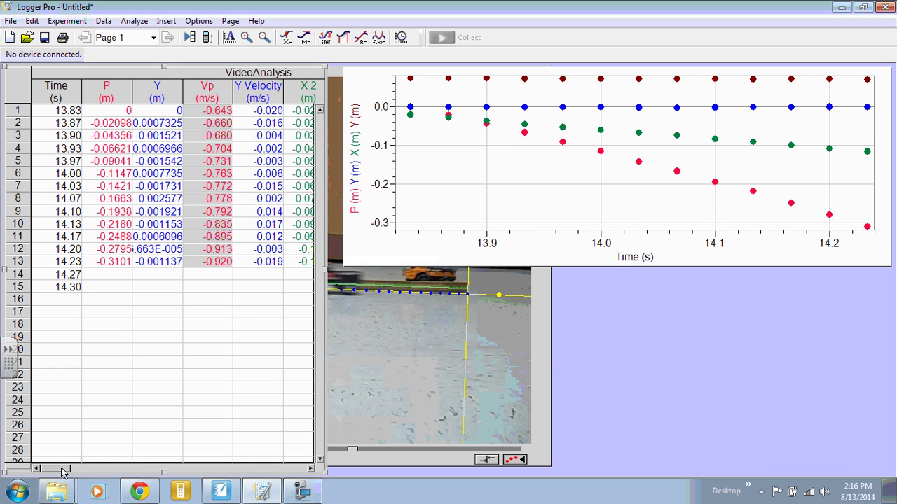
Rename the X 2 column to 'Dump truck position' with short name d
left_click_drag(66, 469, 105, 476)
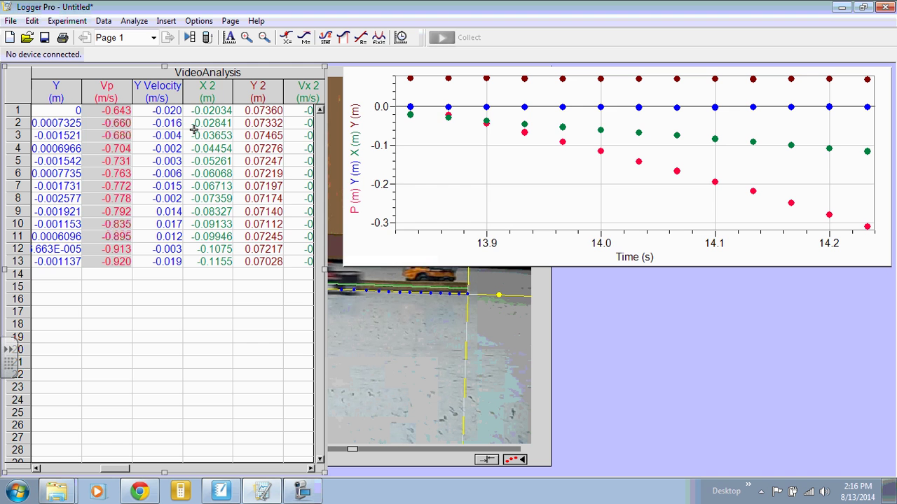
double_click(204, 102)
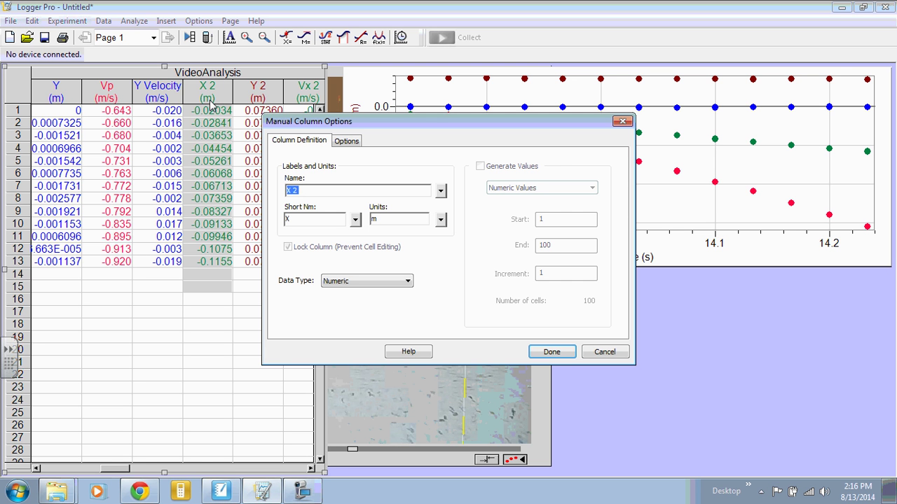
type("Dump truck velocity")
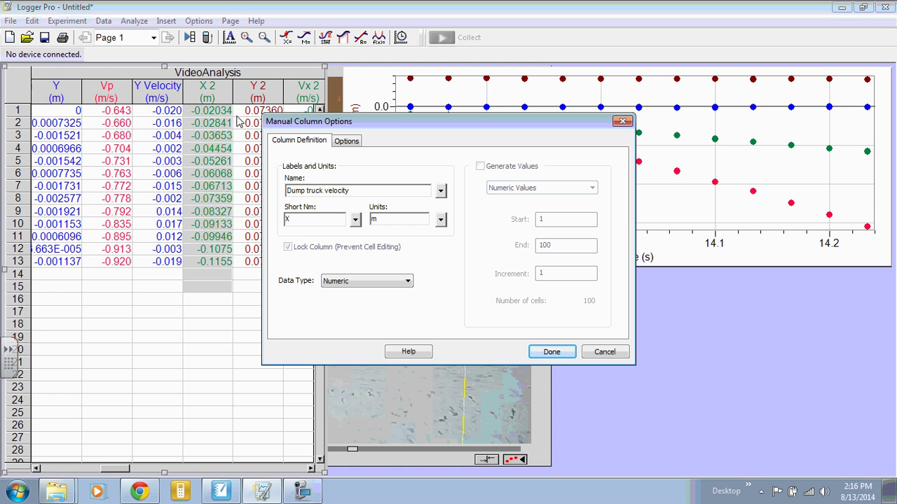
left_click(302, 219)
left_click(362, 192)
key("BackSpace")
type("p")
type("d")
left_click(538, 353)
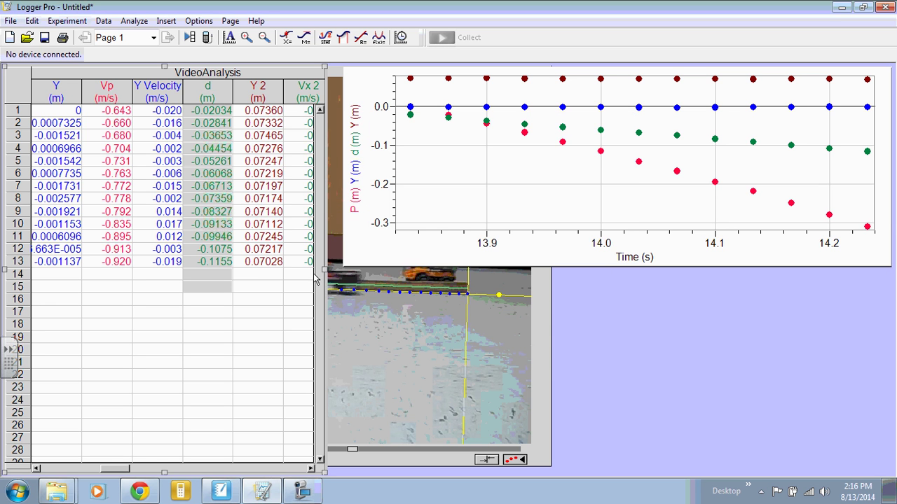
Rename the Vx 2 column to 'Dump truck velocity' with short name Vd
double_click(309, 94)
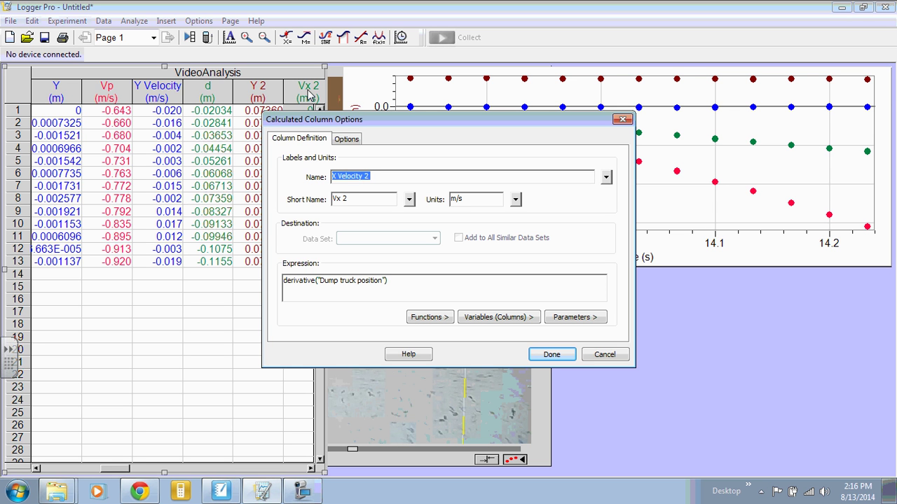
type("Dump truck velocity")
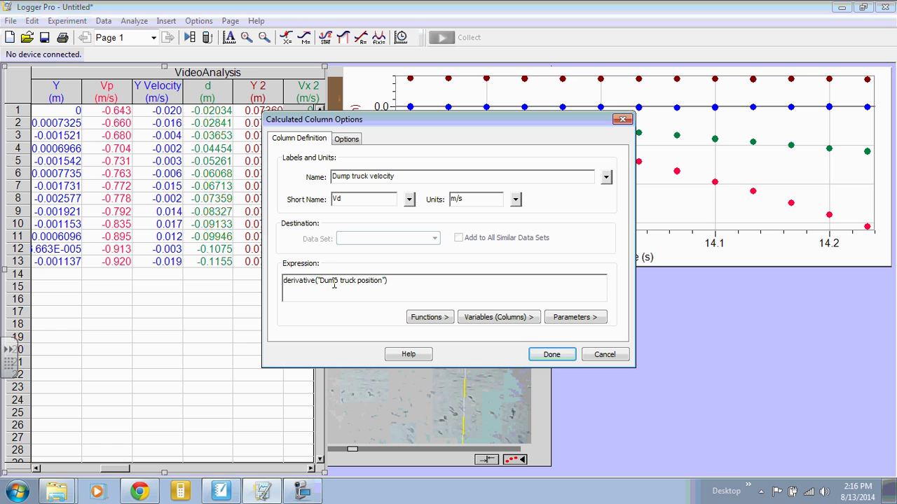
left_click(551, 355)
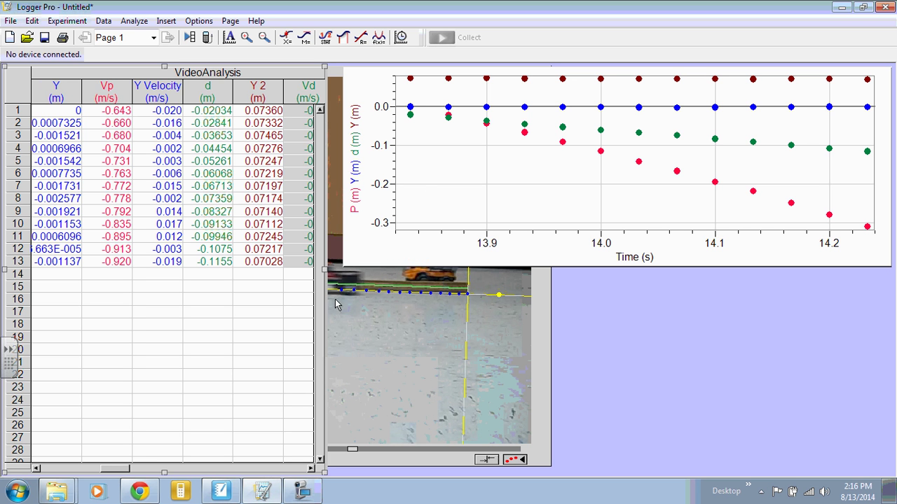
Uncheck Y (m) and Y 2 (m) so the graph plots only pick up and dump truck positions
left_click(357, 158)
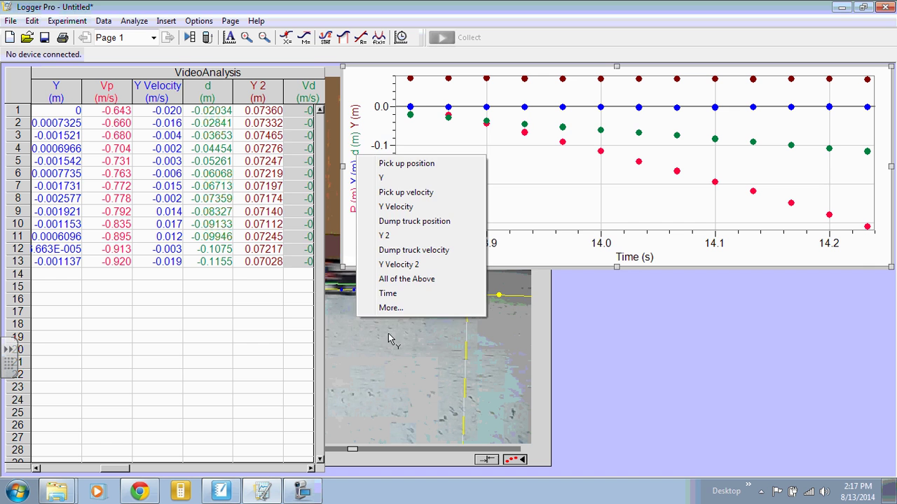
left_click(389, 307)
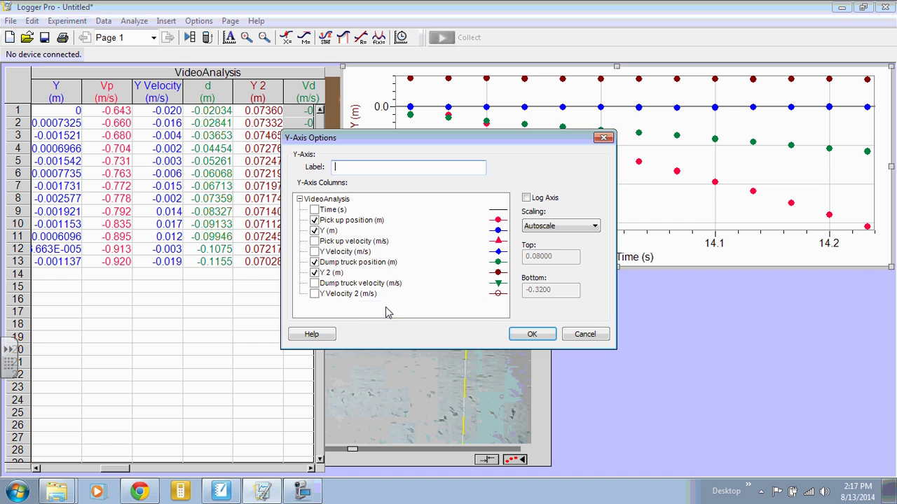
left_click(314, 231)
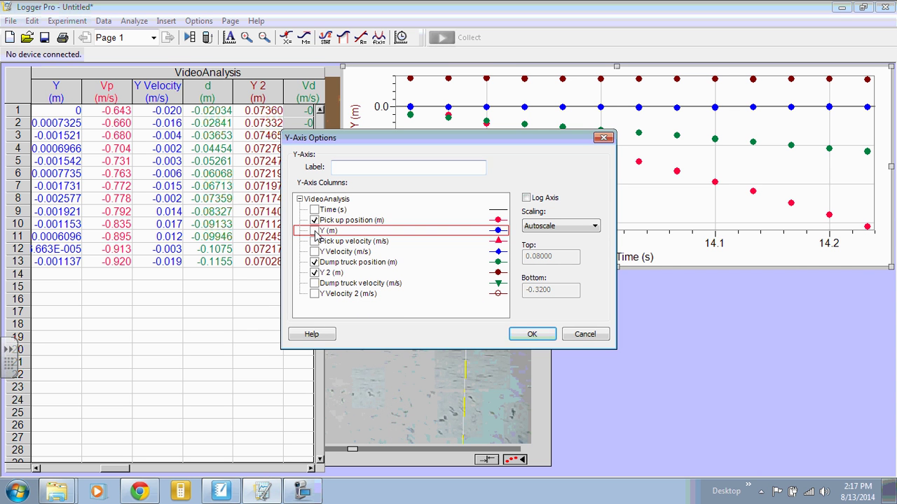
left_click(315, 273)
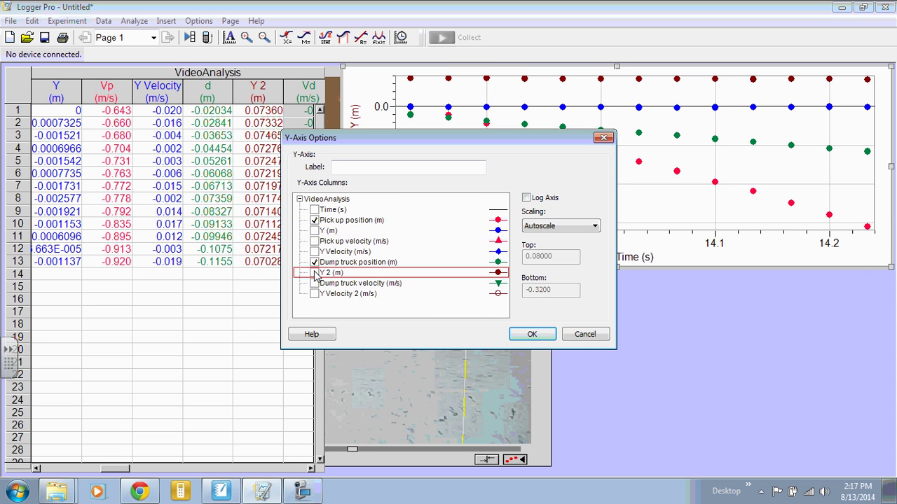
left_click(532, 335)
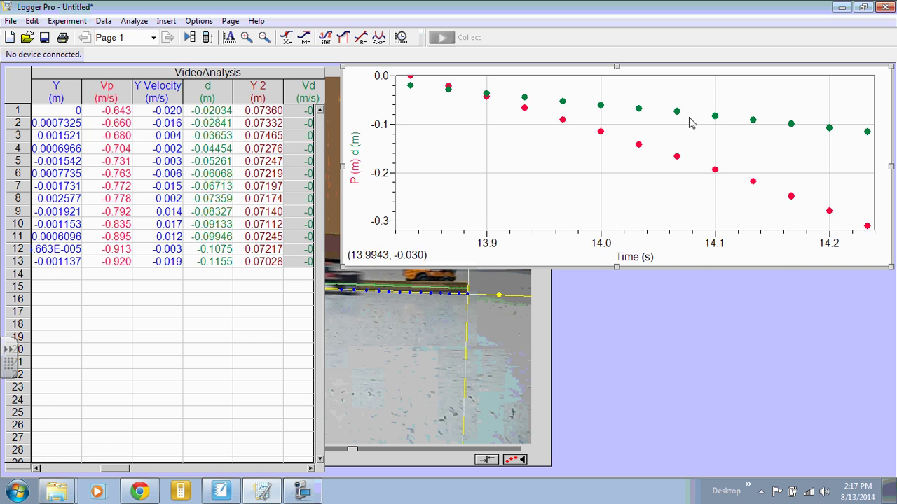
Title the position graph 'Position vs. Time' in blue
double_click(489, 176)
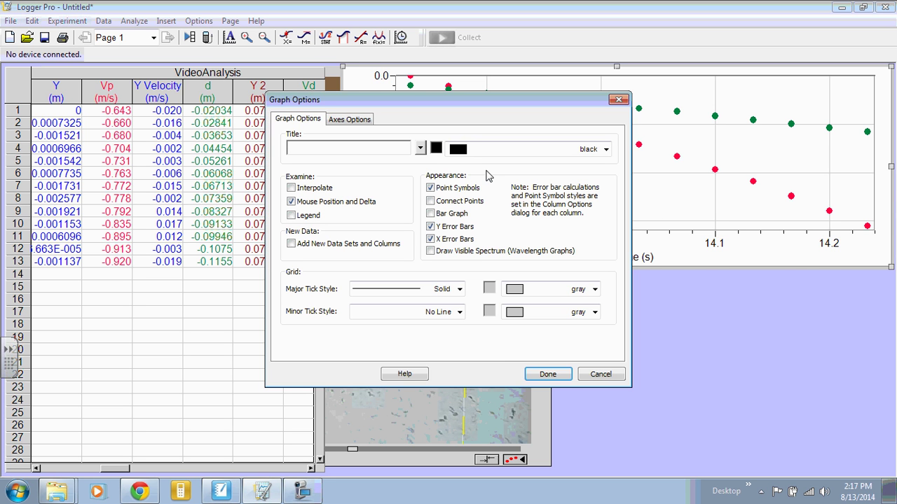
type("Position vs. Time")
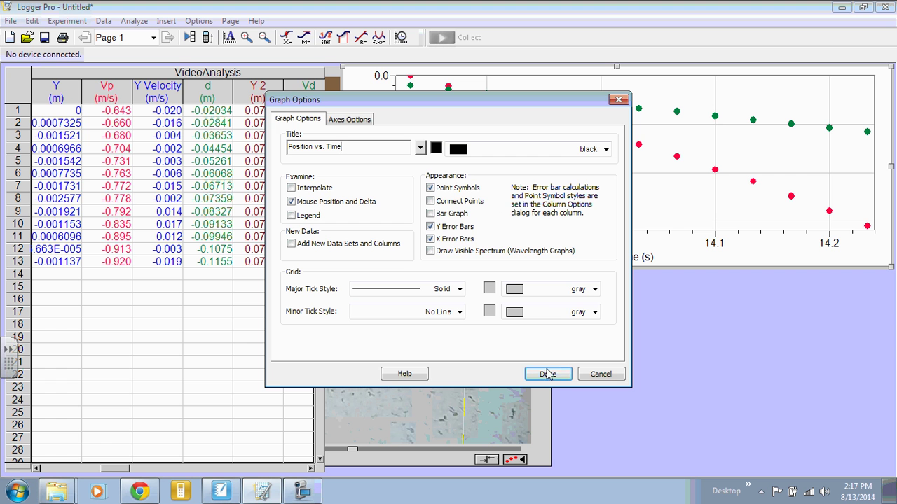
left_click(606, 152)
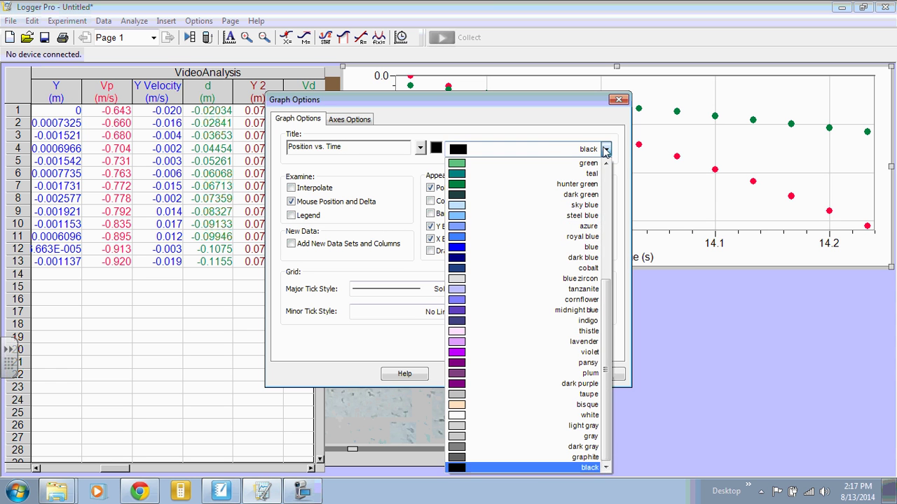
left_click(571, 253)
left_click(548, 375)
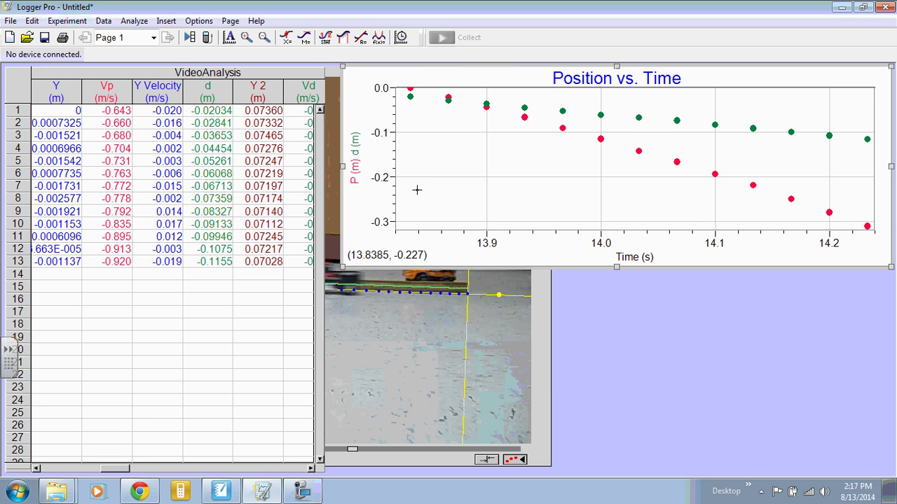
left_click(172, 22)
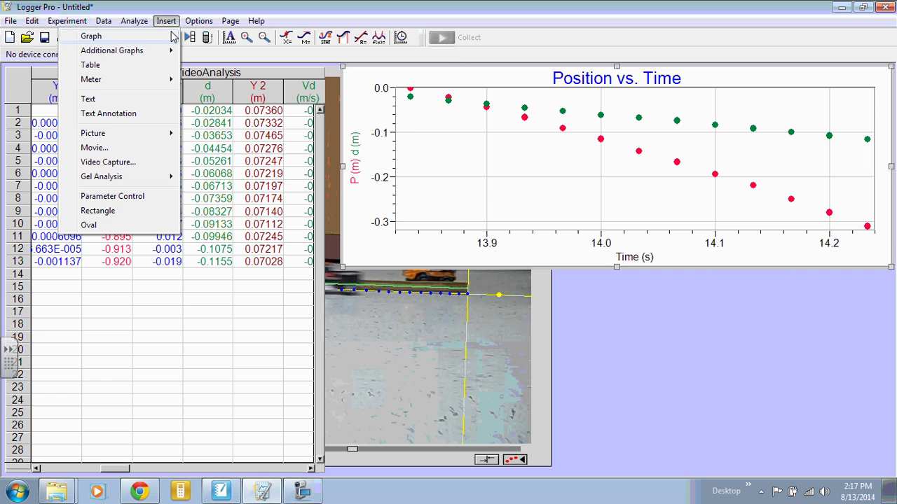
Insert a second graph below plotting Dump truck velocity and Pick up velocity instead of Y Velocity 2
left_click(172, 37)
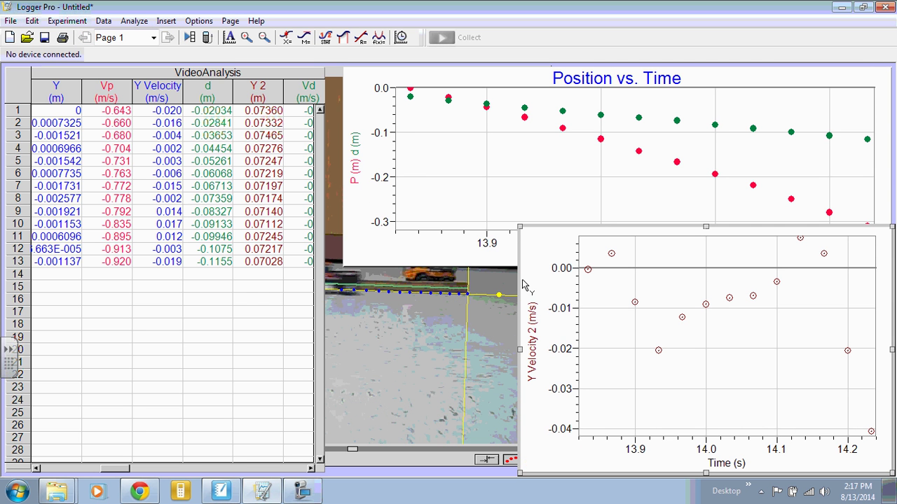
left_click_drag(519, 228, 346, 270)
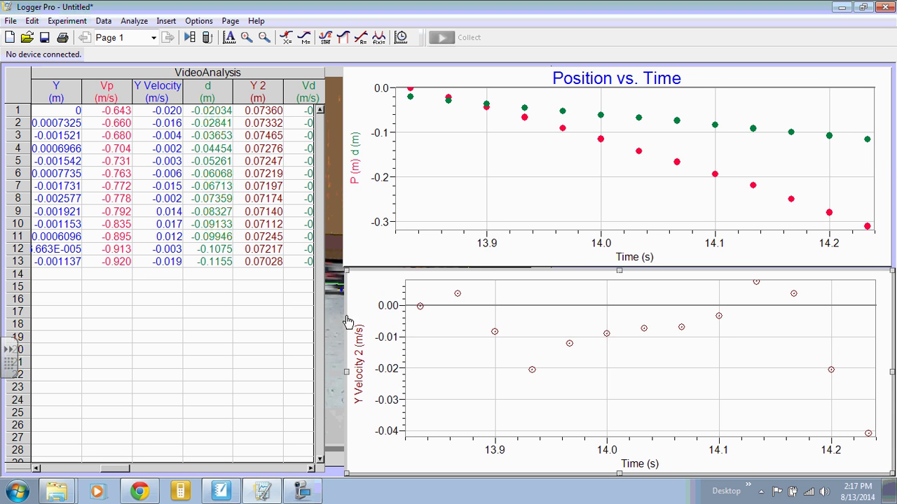
left_click(362, 341)
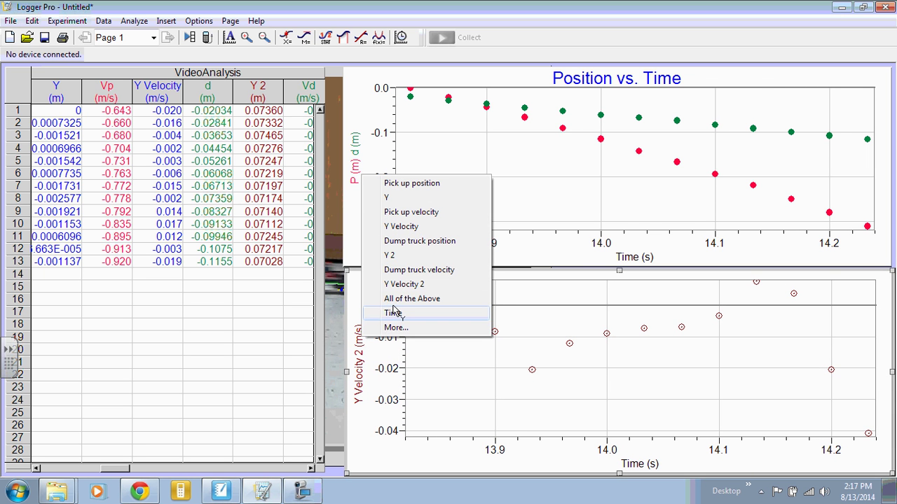
left_click(395, 327)
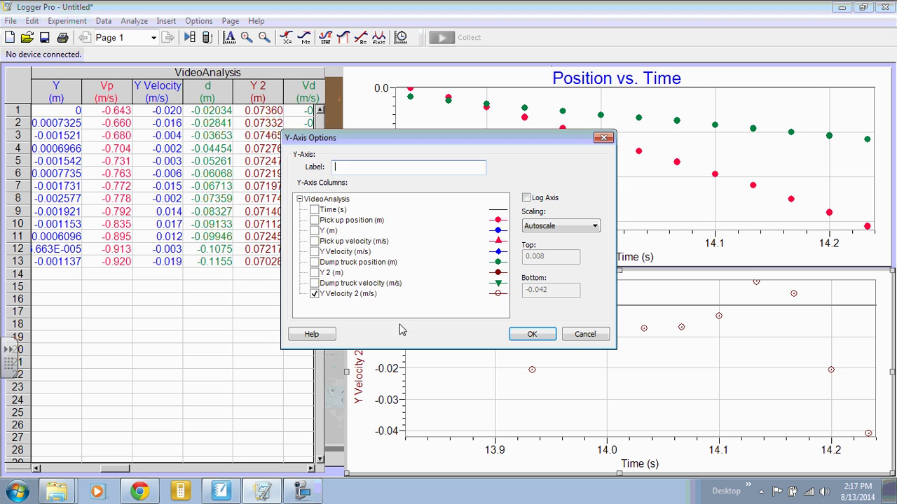
left_click(315, 295)
left_click(314, 283)
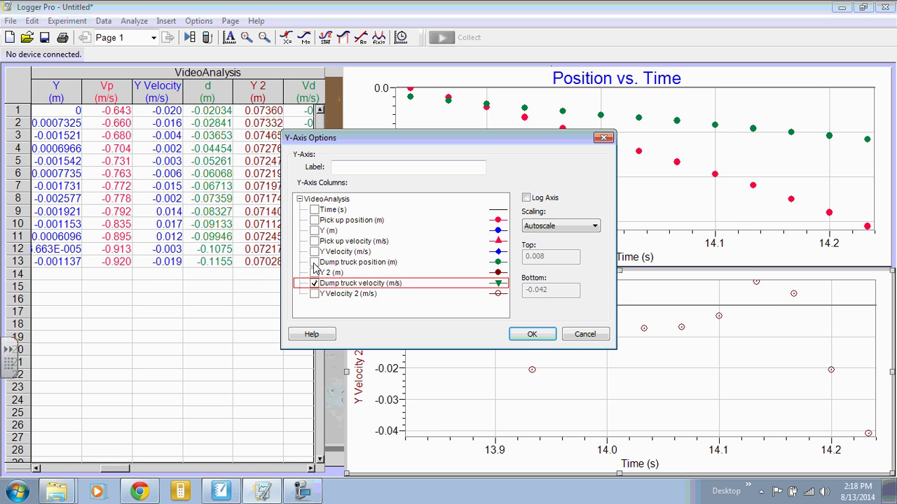
left_click(315, 241)
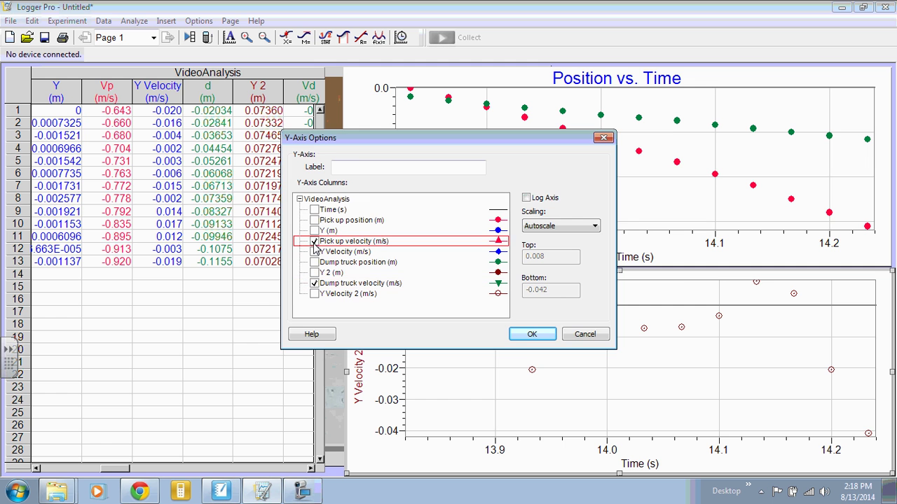
left_click(531, 336)
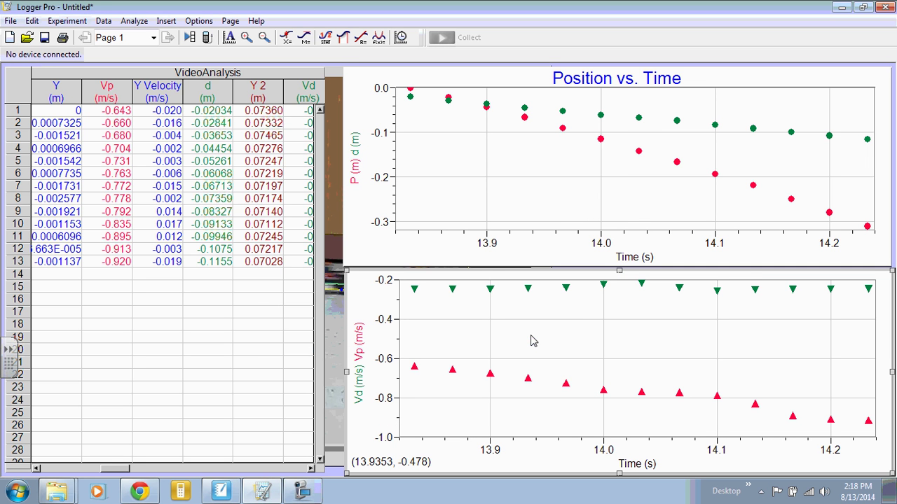
Title the lower graph 'Velocity vs. Time' in pansy purple
double_click(526, 334)
type("V")
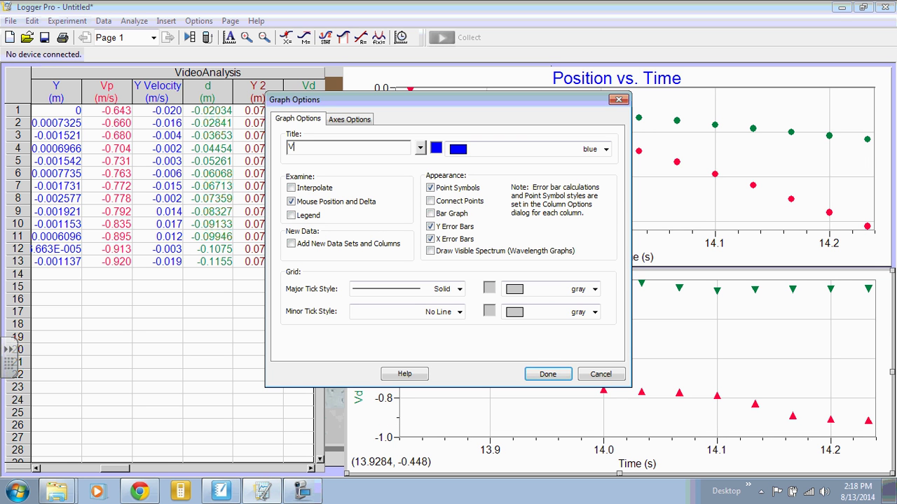
type("elocity vs. Time")
left_click(606, 149)
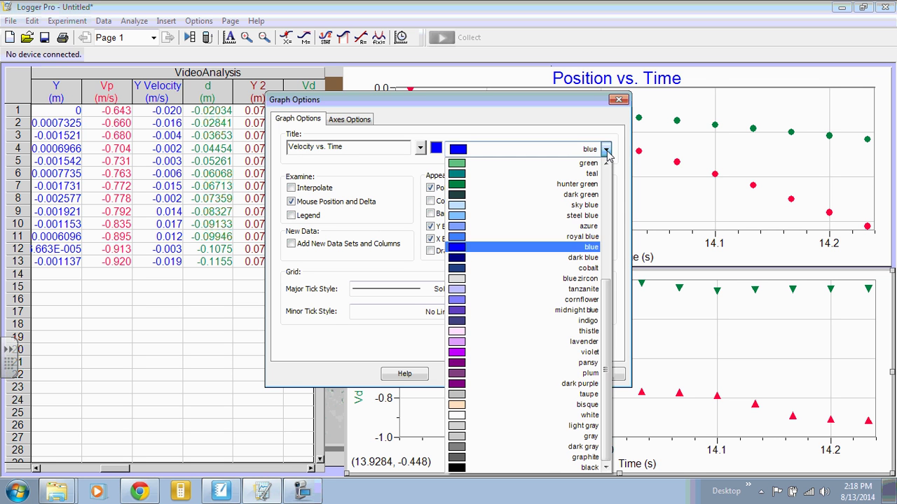
left_click(534, 362)
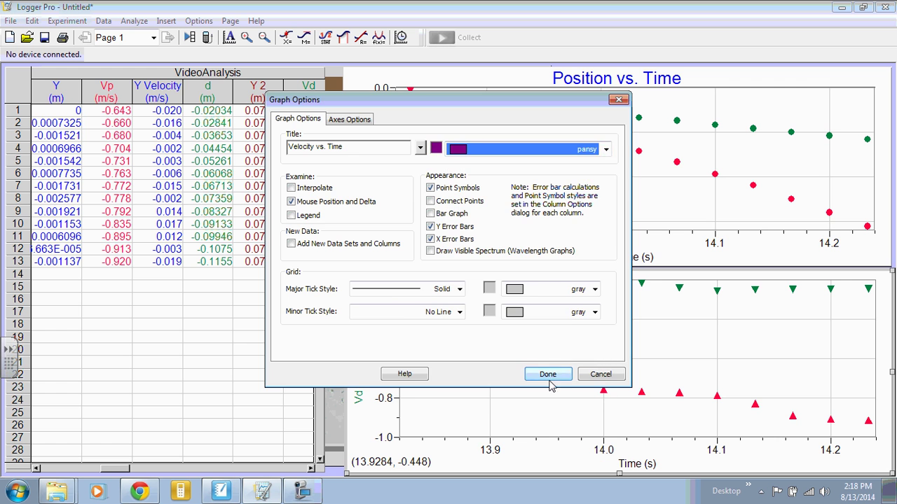
left_click(550, 374)
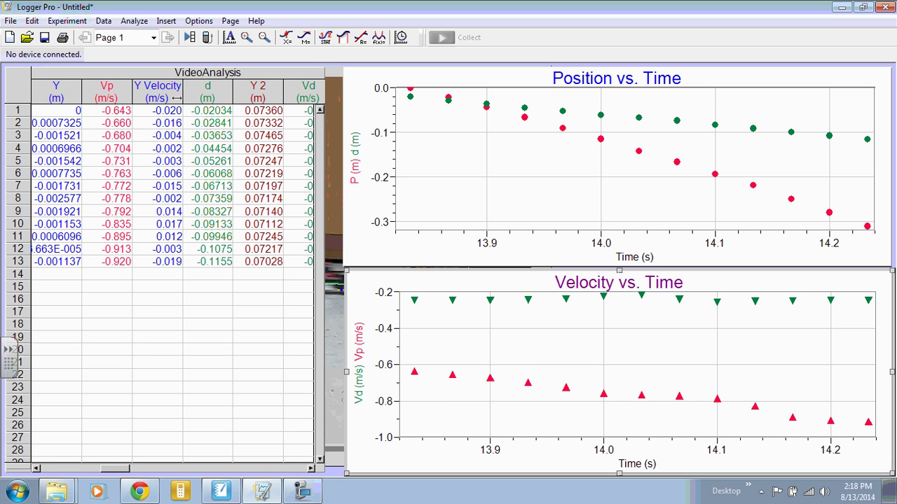
Create a calculated column named 'Pick up acceleration' with units m/s²
left_click(82, 22)
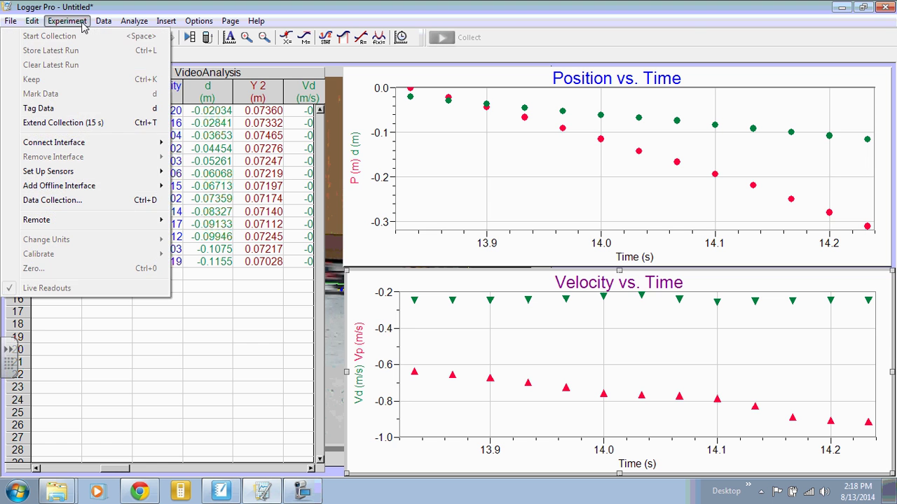
mouse_move(110, 25)
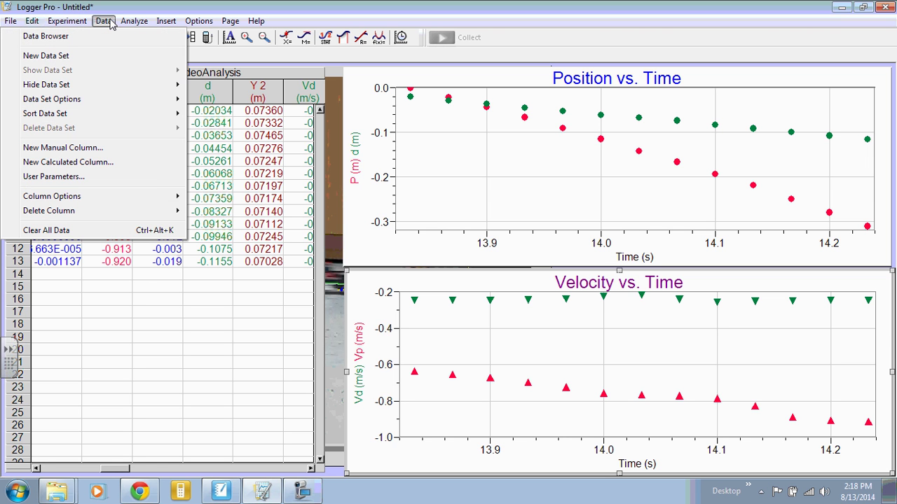
left_click(110, 163)
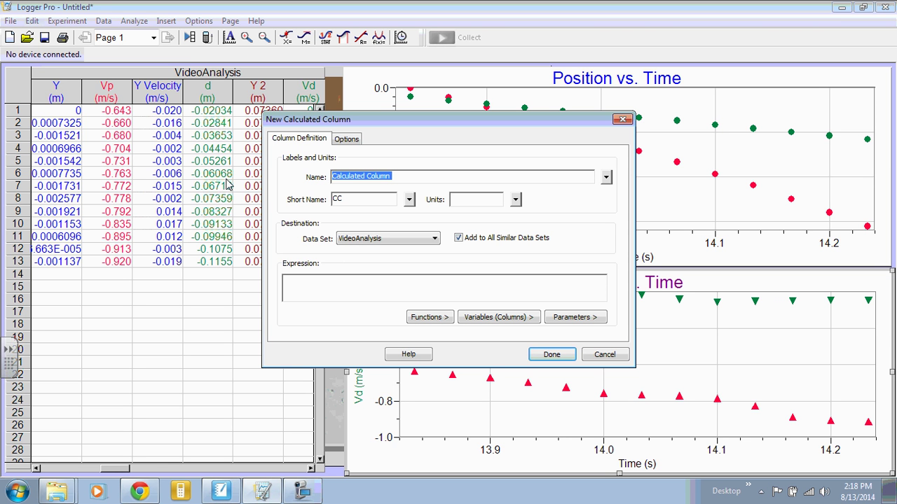
type("Pick")
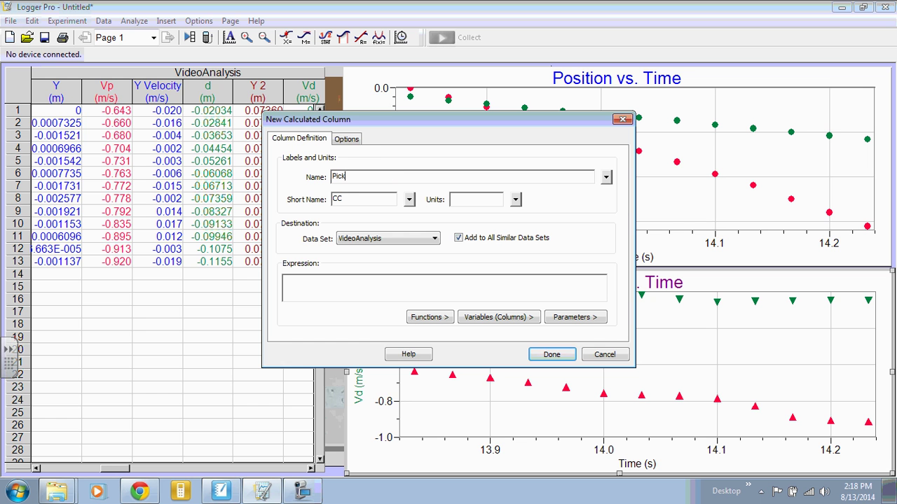
type(" up acceleration")
left_click(492, 201)
type("m/s")
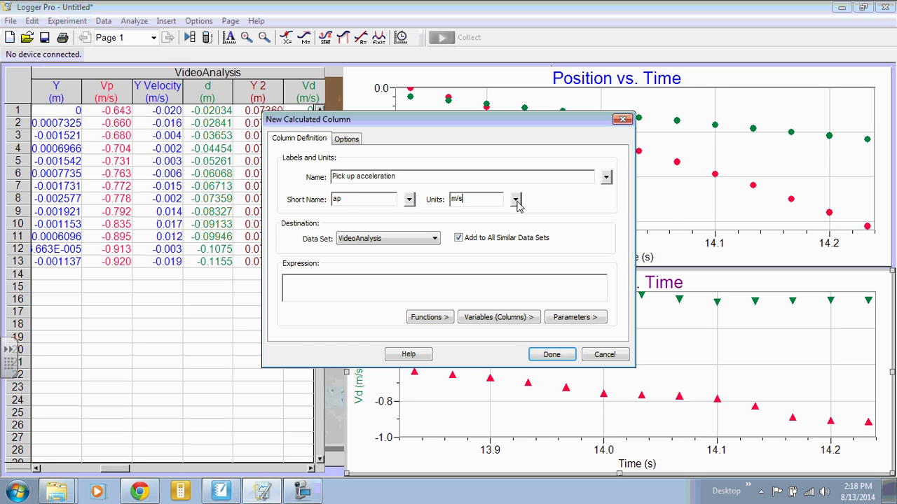
left_click(516, 200)
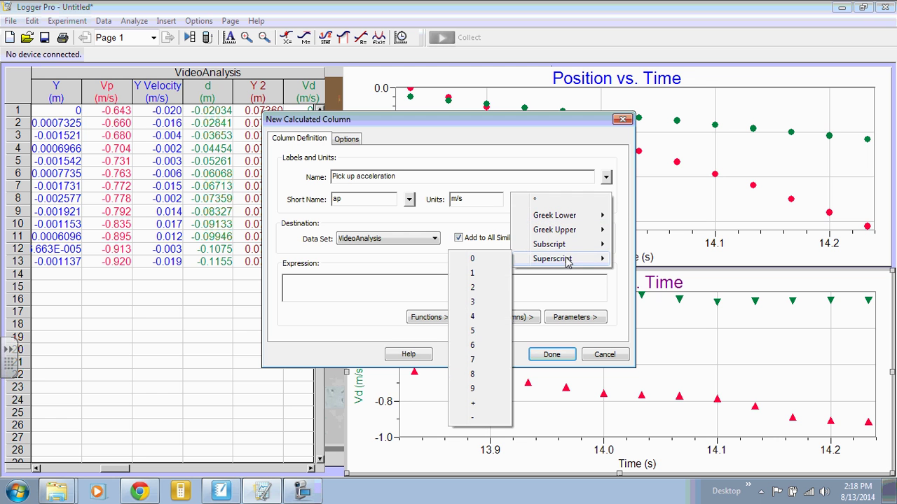
mouse_move(578, 259)
left_click(500, 286)
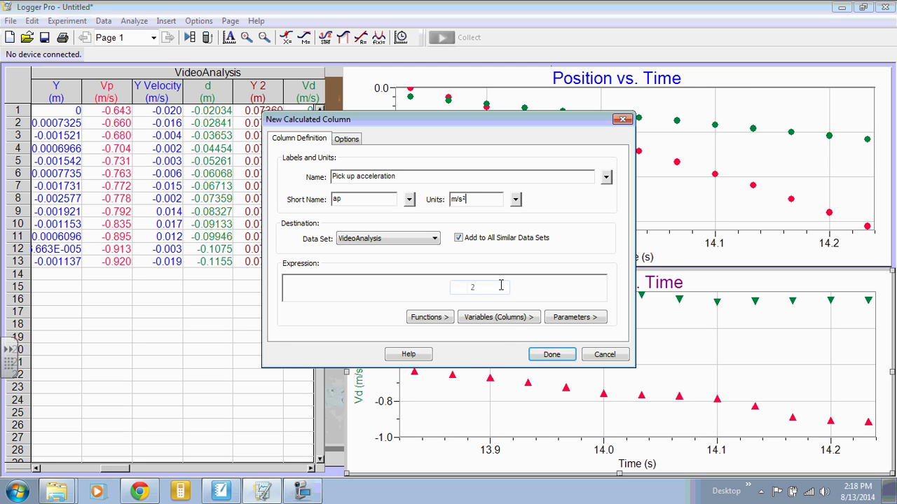
Define the ap column as derivative("Pick up velocity") and add it to the table
left_click(428, 318)
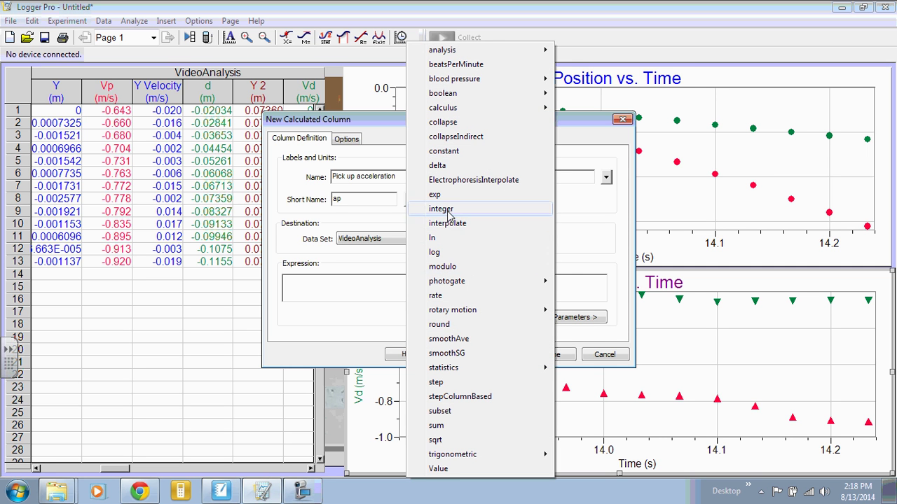
mouse_move(462, 108)
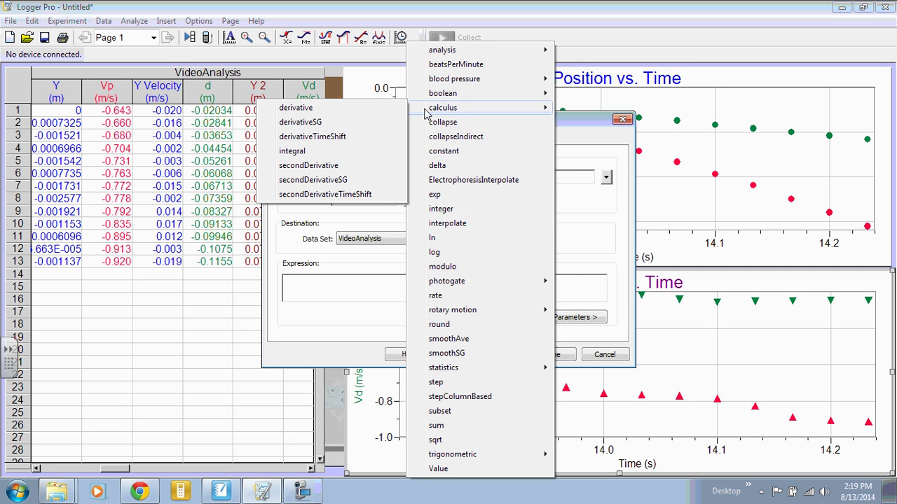
left_click(392, 114)
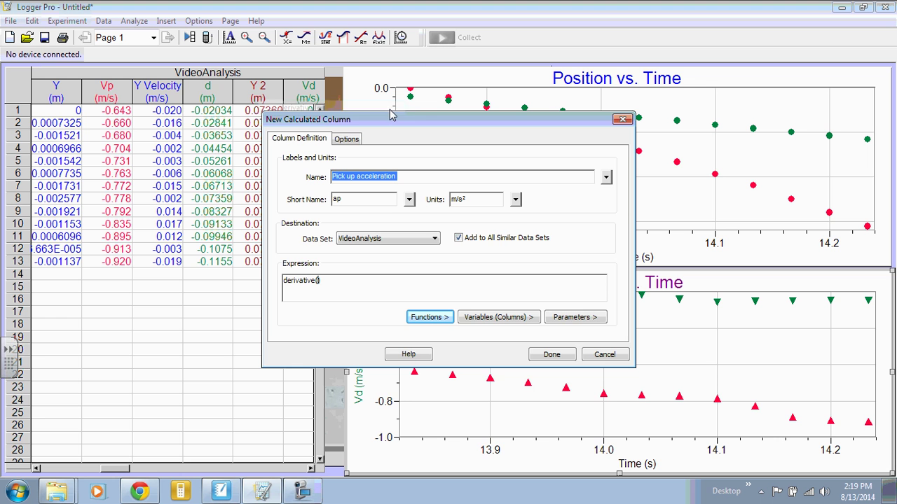
left_click(481, 319)
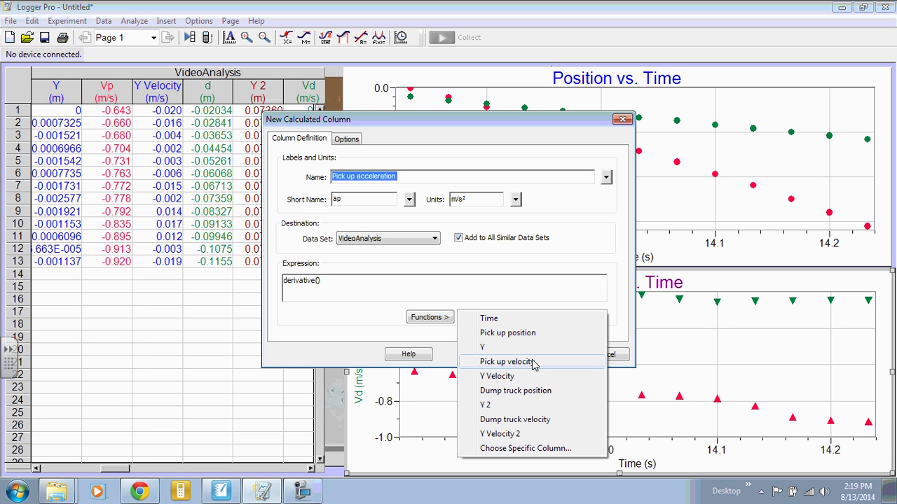
left_click(533, 362)
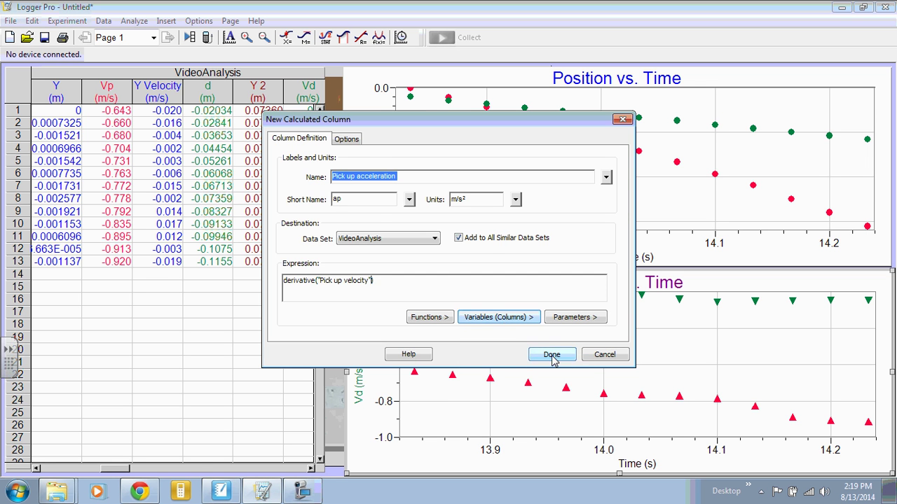
left_click(552, 354)
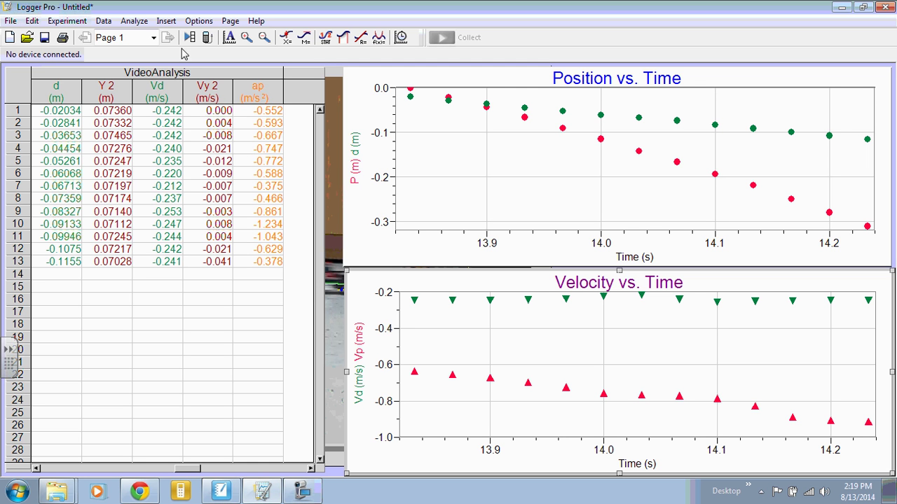
Insert a new graph and place it, resized, in the lower-left beside the velocity graph
left_click(166, 22)
left_click(165, 37)
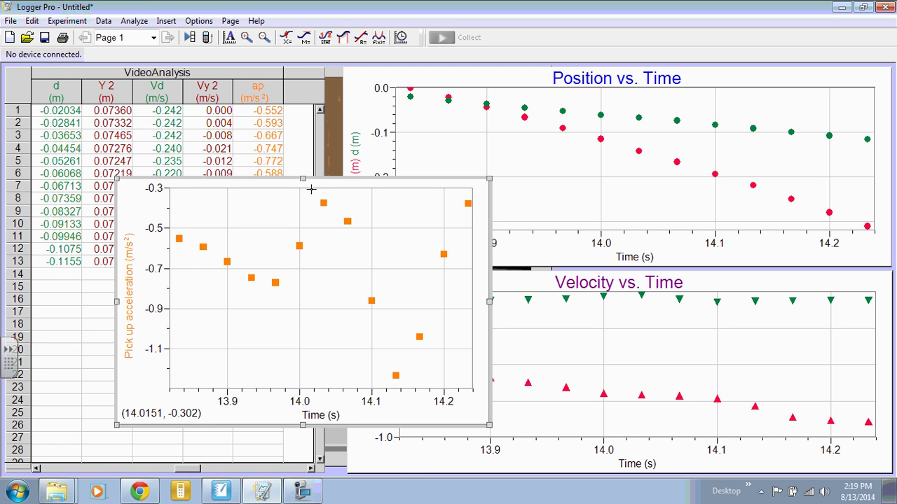
left_click_drag(309, 193, 195, 241)
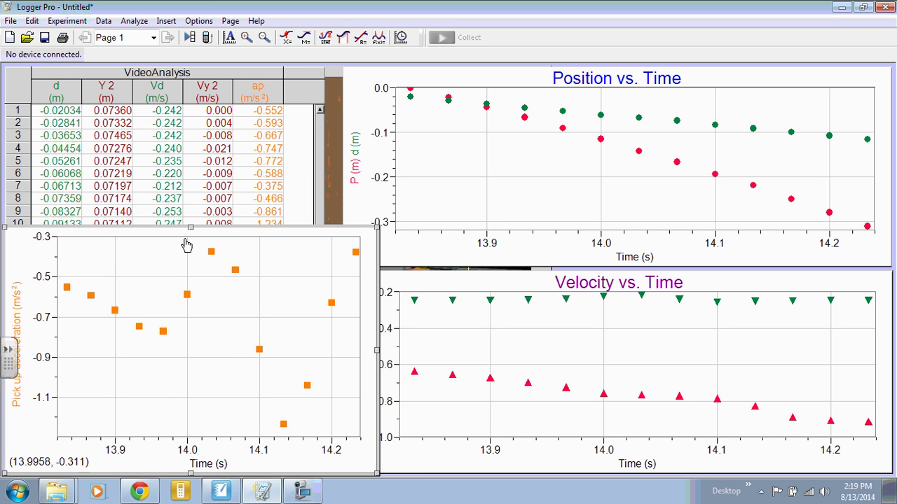
left_click_drag(376, 228, 345, 245)
Title the new graph 'Acceleration vs. Time' and shrink it slightly to fit
double_click(294, 282)
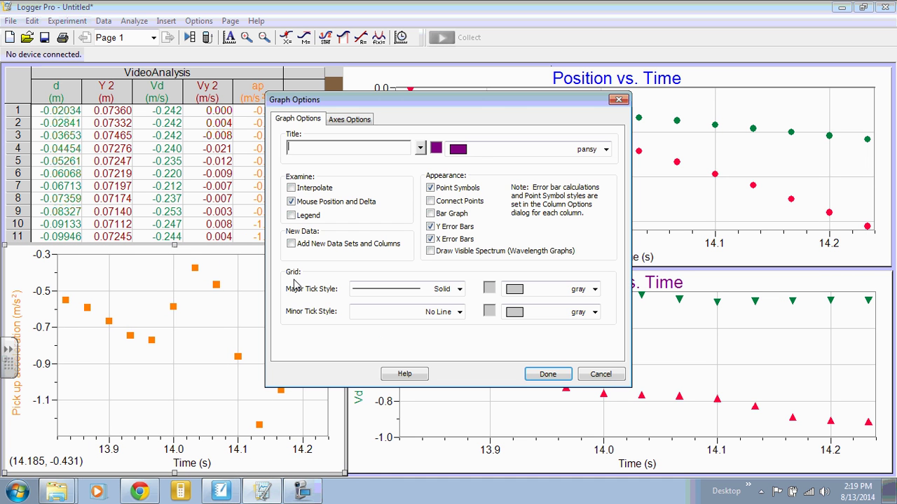
type("Acceleration vs. Time")
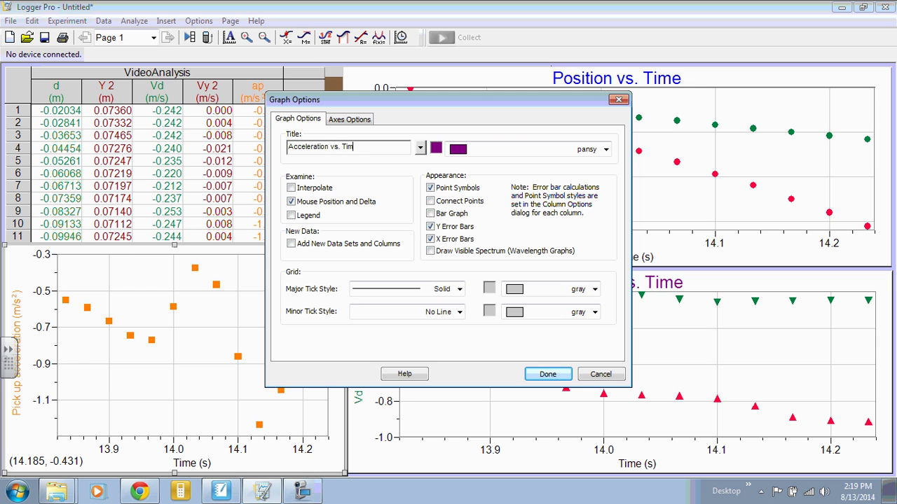
left_click(548, 374)
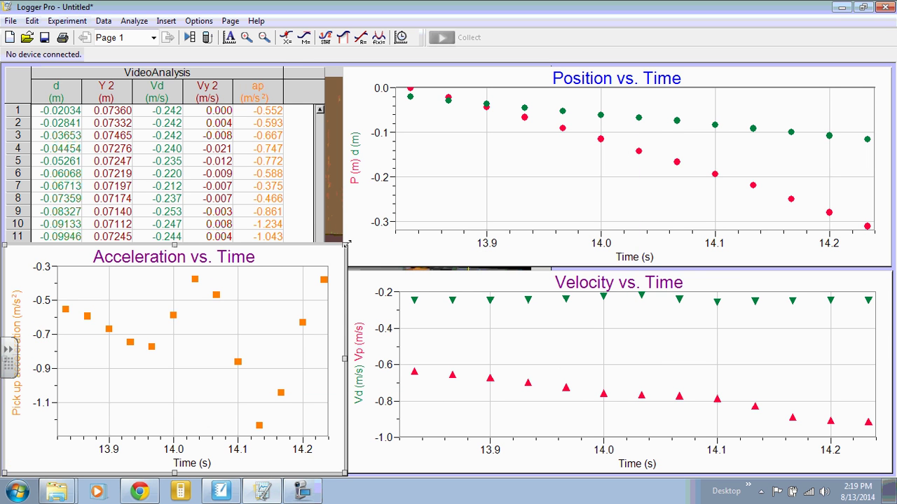
left_click_drag(344, 244, 348, 271)
Apply a linear fit to Dump truck position on the Position graph, giving slope -0.2362 m/s
left_click(364, 280)
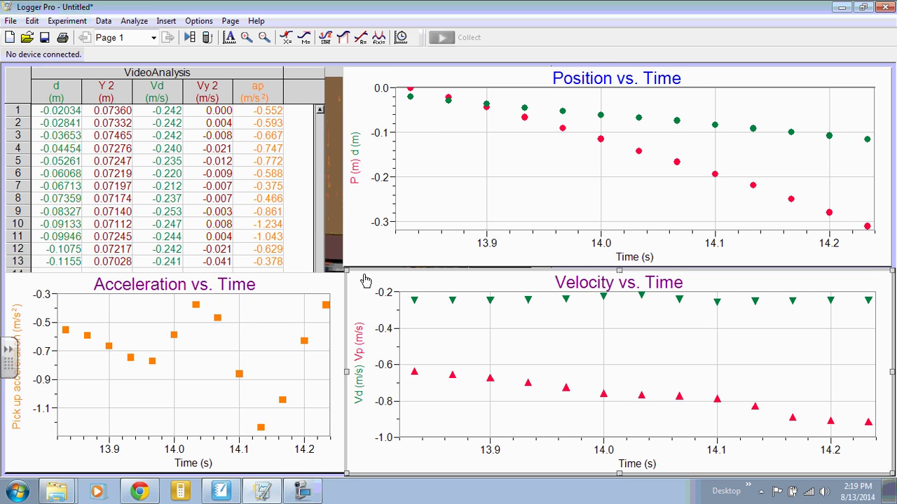
left_click(463, 135)
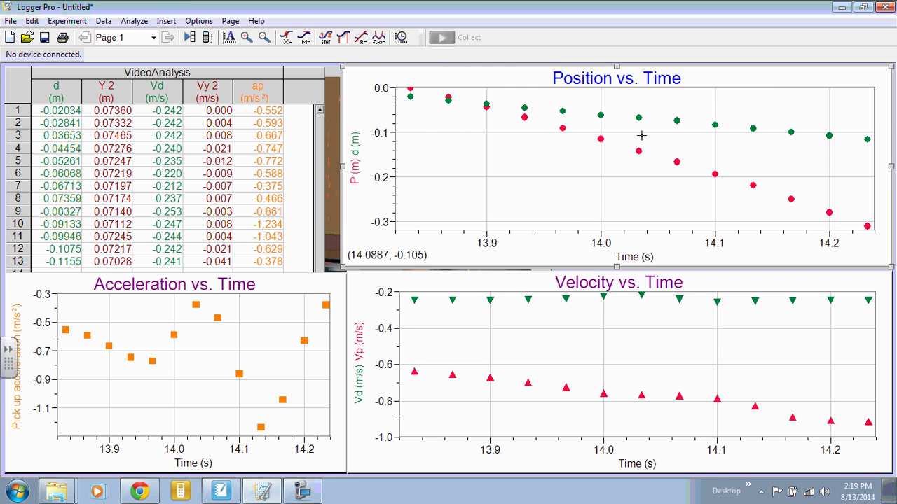
left_click(361, 42)
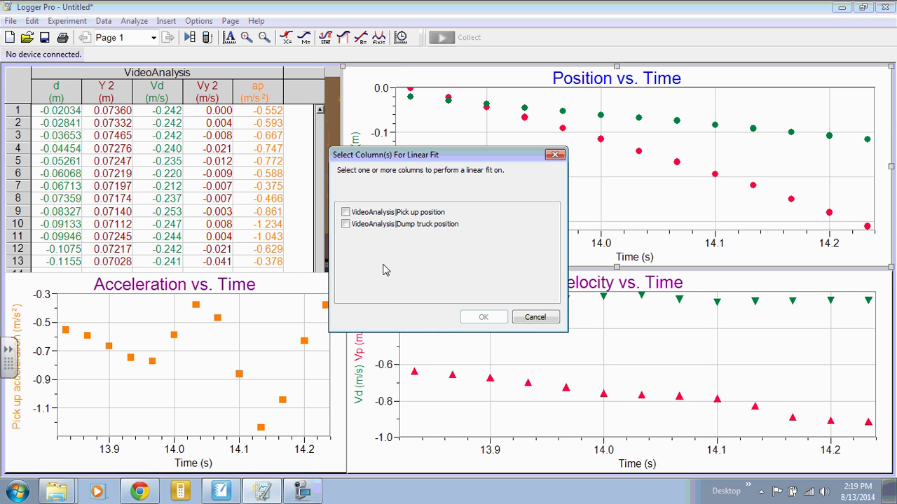
left_click_drag(396, 155, 395, 206)
left_click(345, 275)
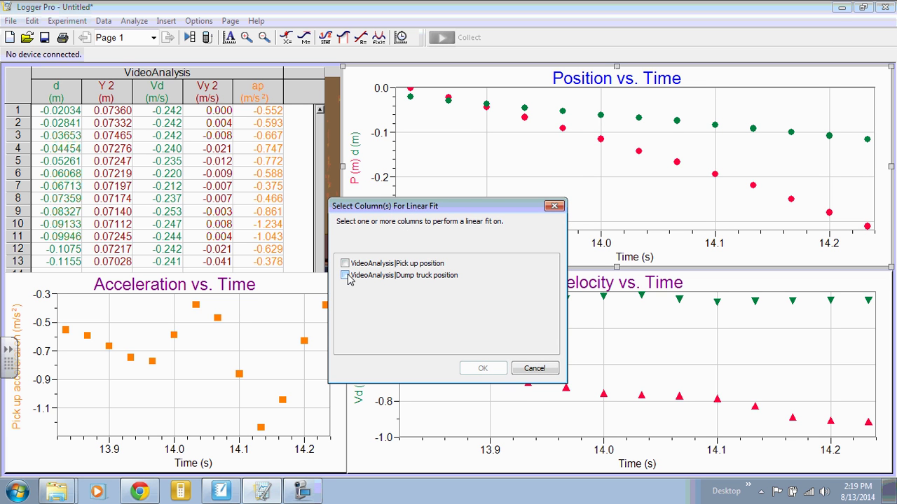
left_click(487, 369)
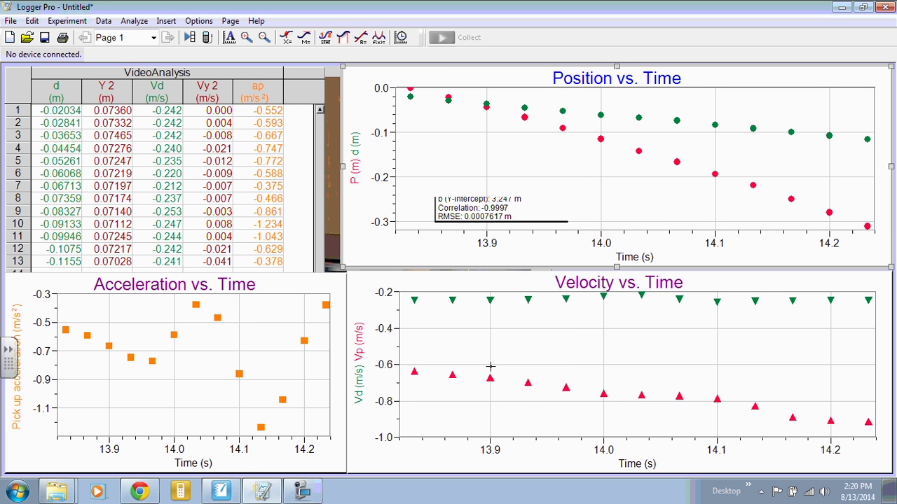
left_click_drag(586, 186, 531, 215)
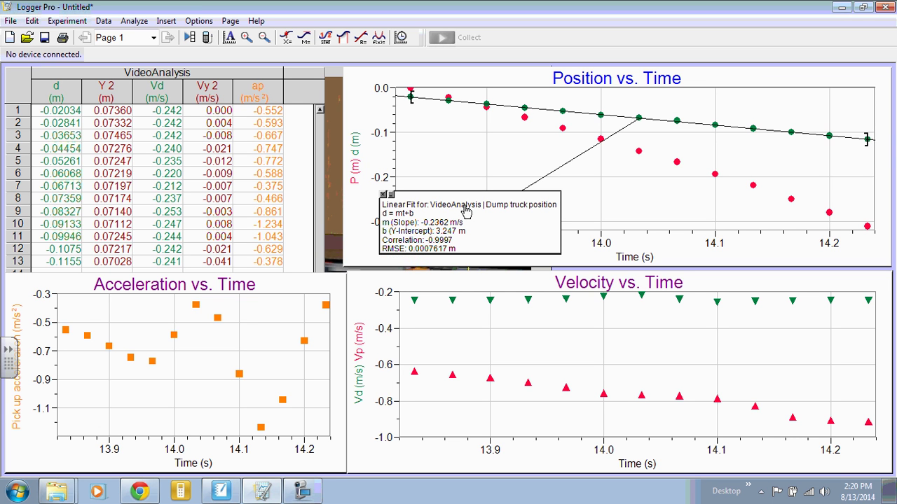
Cancel the mistaken curve fit on acceleration data and select the Position vs. Time graph
left_click(378, 44)
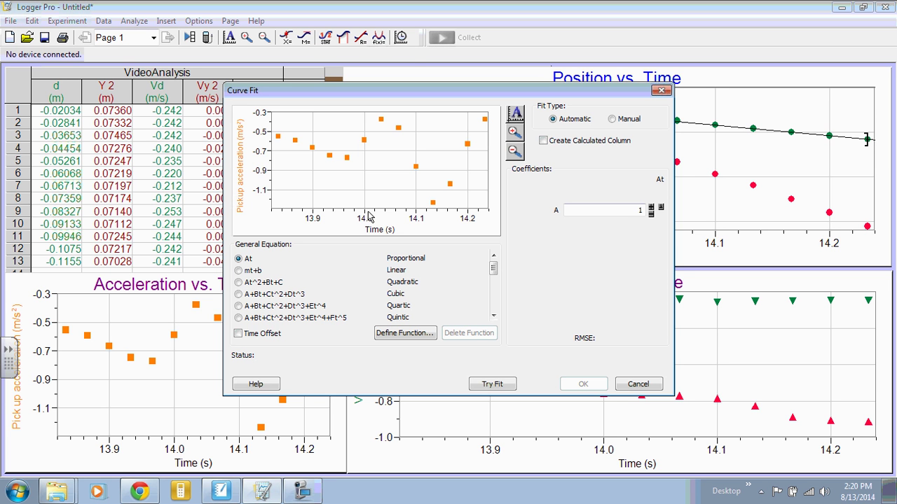
left_click(239, 282)
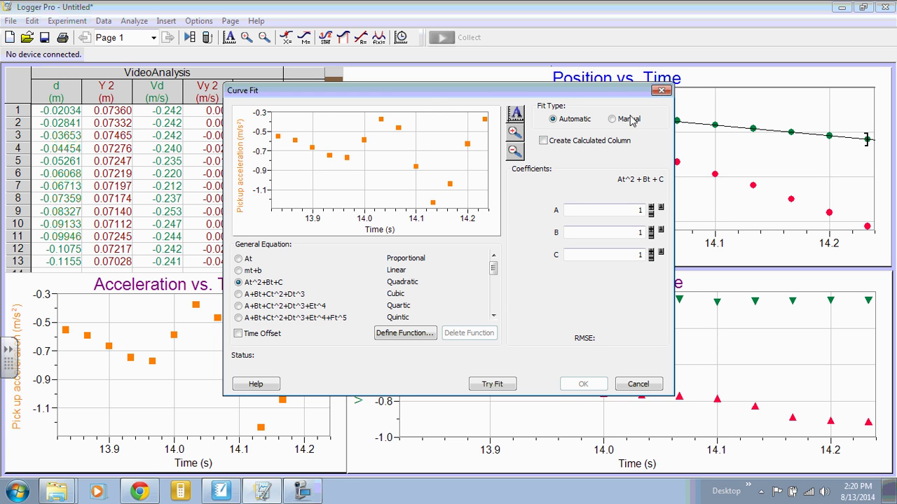
left_click(662, 91)
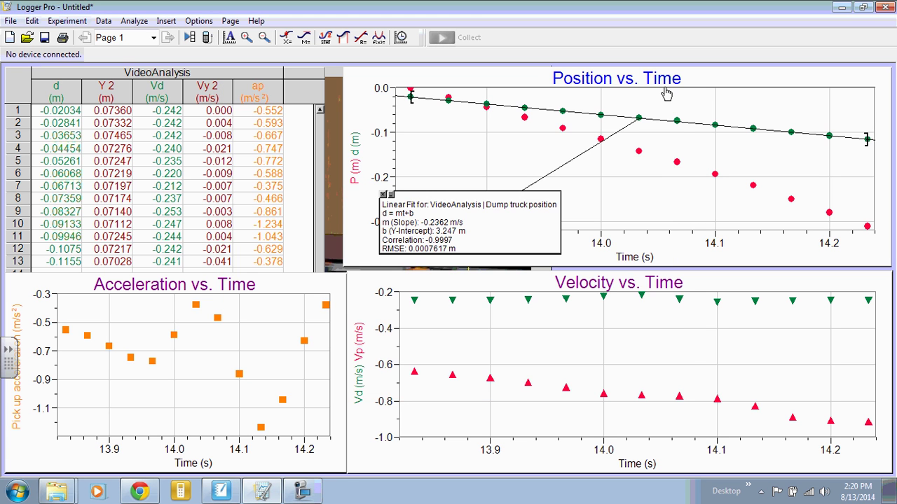
left_click(367, 103)
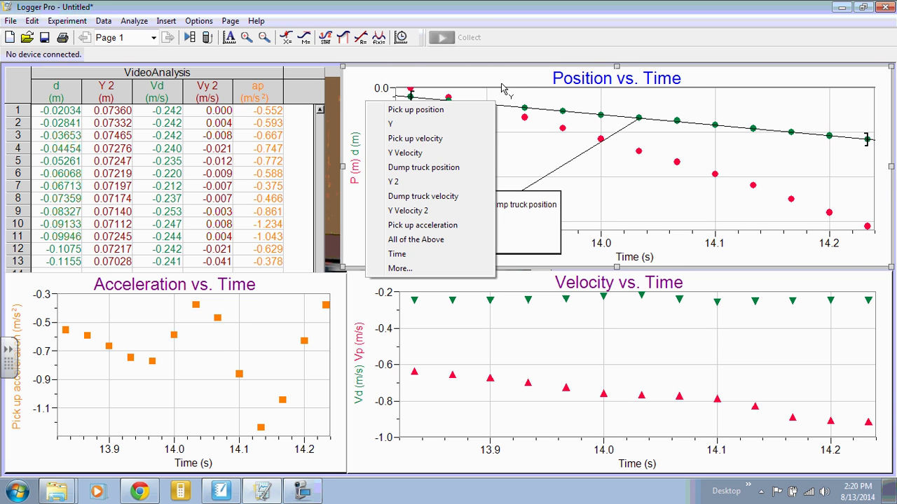
left_click(524, 90)
Fit At^2+Bt+C to Pick up position: A = -0.3628, B = 9.410, C = -60.75
left_click(379, 39)
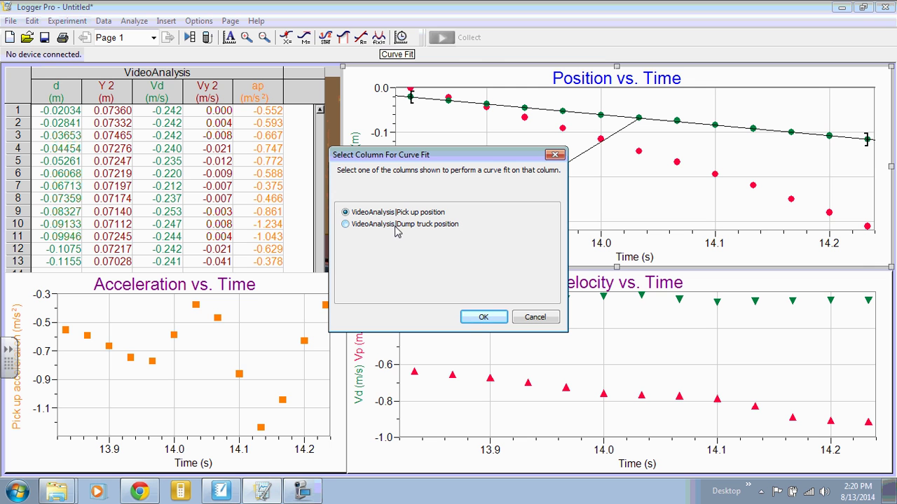
left_click(489, 316)
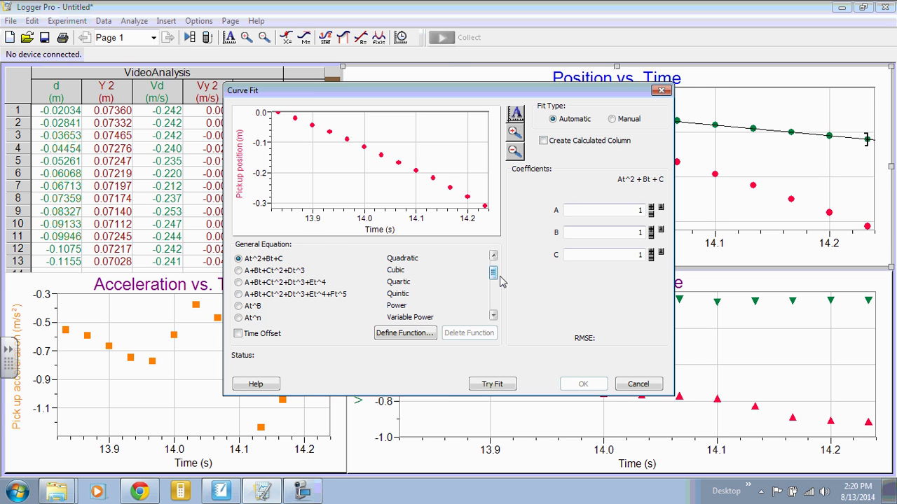
mouse_move(493, 273)
left_mouse_down()
mouse_move(495, 296)
mouse_move(495, 273)
left_mouse_up()
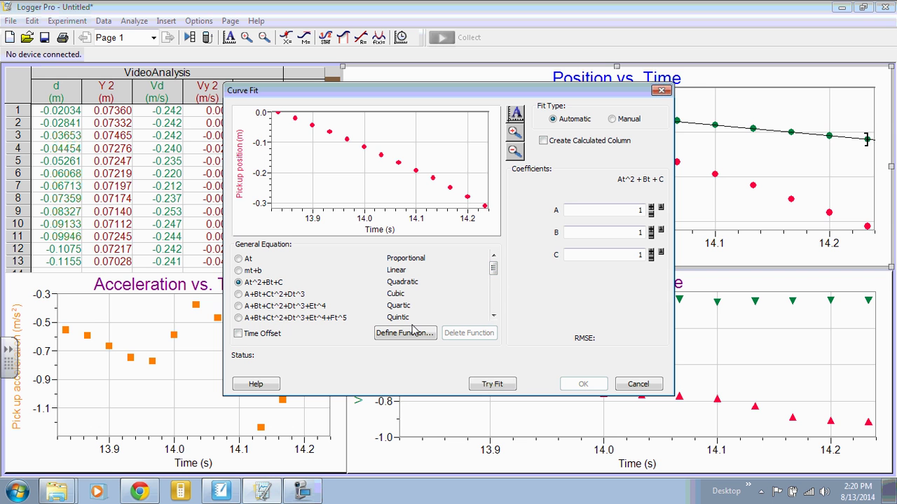
left_click(485, 385)
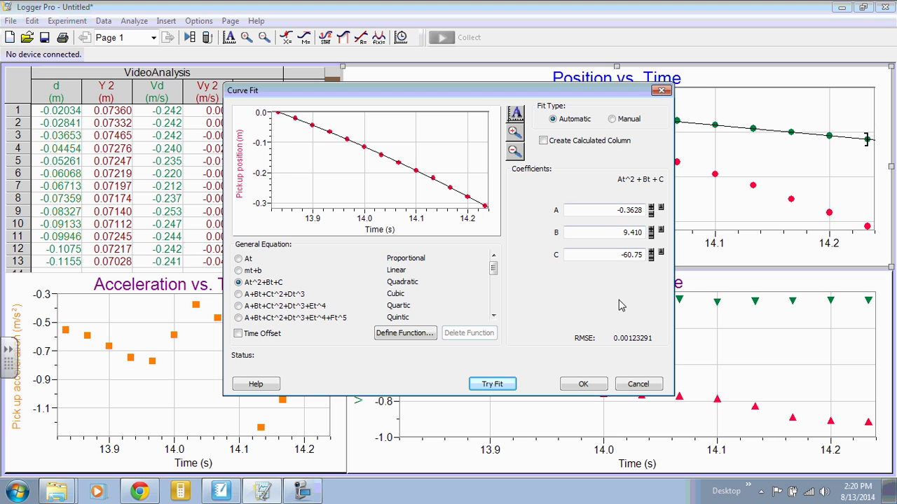
left_click(583, 390)
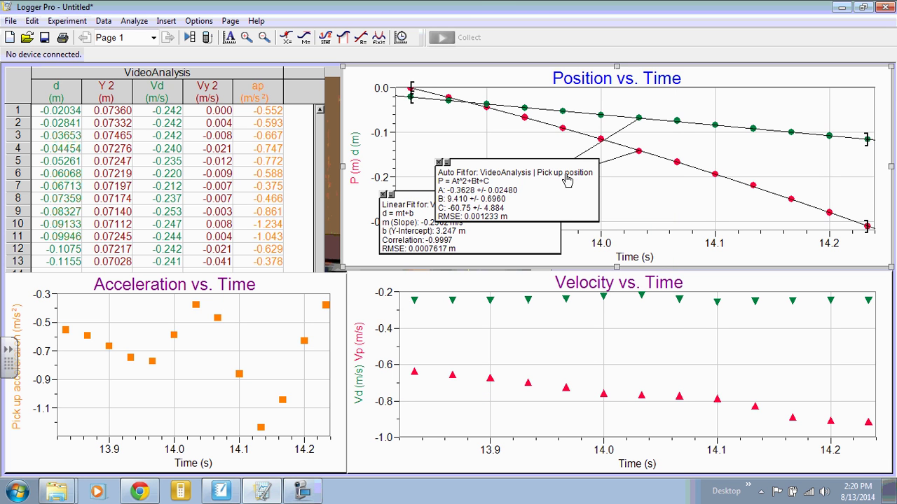
mouse_move(566, 187)
left_mouse_down()
mouse_move(538, 187)
mouse_move(539, 168)
mouse_move(687, 195)
mouse_move(718, 212)
left_mouse_up()
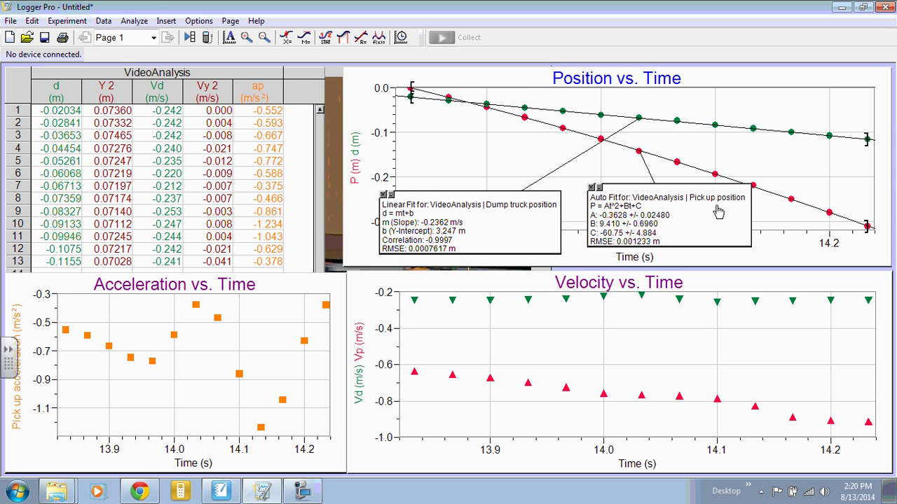